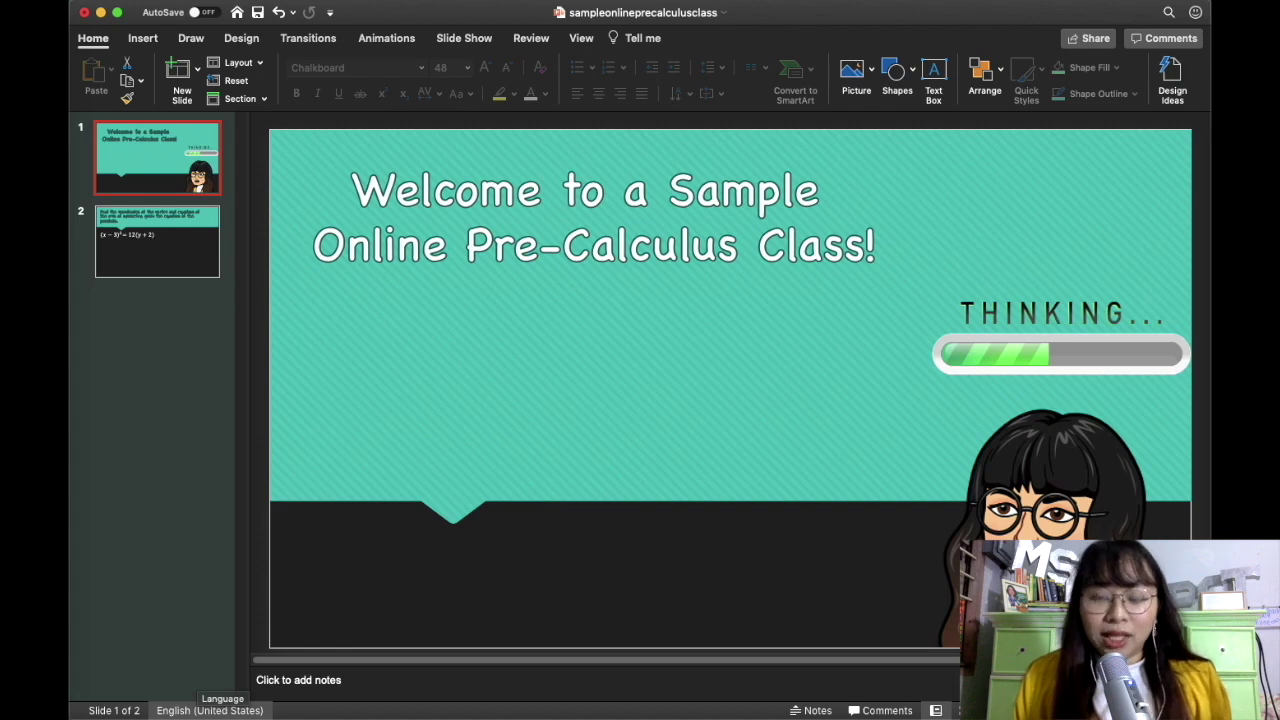
Step: Shrink the presentation window and move it to the lower-left part of the desktop, beside the Dock
{"action": "left_click", "coordinate": [157, 241]}
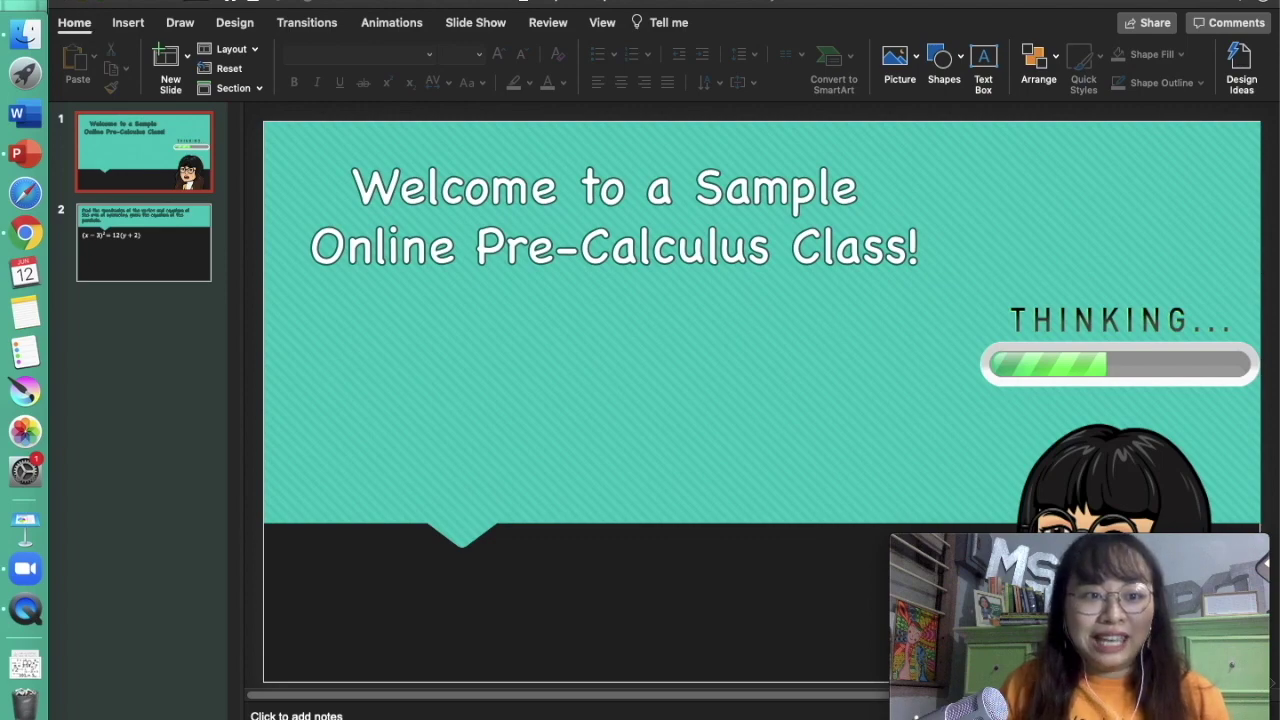
{"action": "left_click_drag", "start_coordinate": [50, 4], "coordinate": [360, 135]}
{"action": "left_click_drag", "start_coordinate": [1016, 143], "coordinate": [720, 15]}
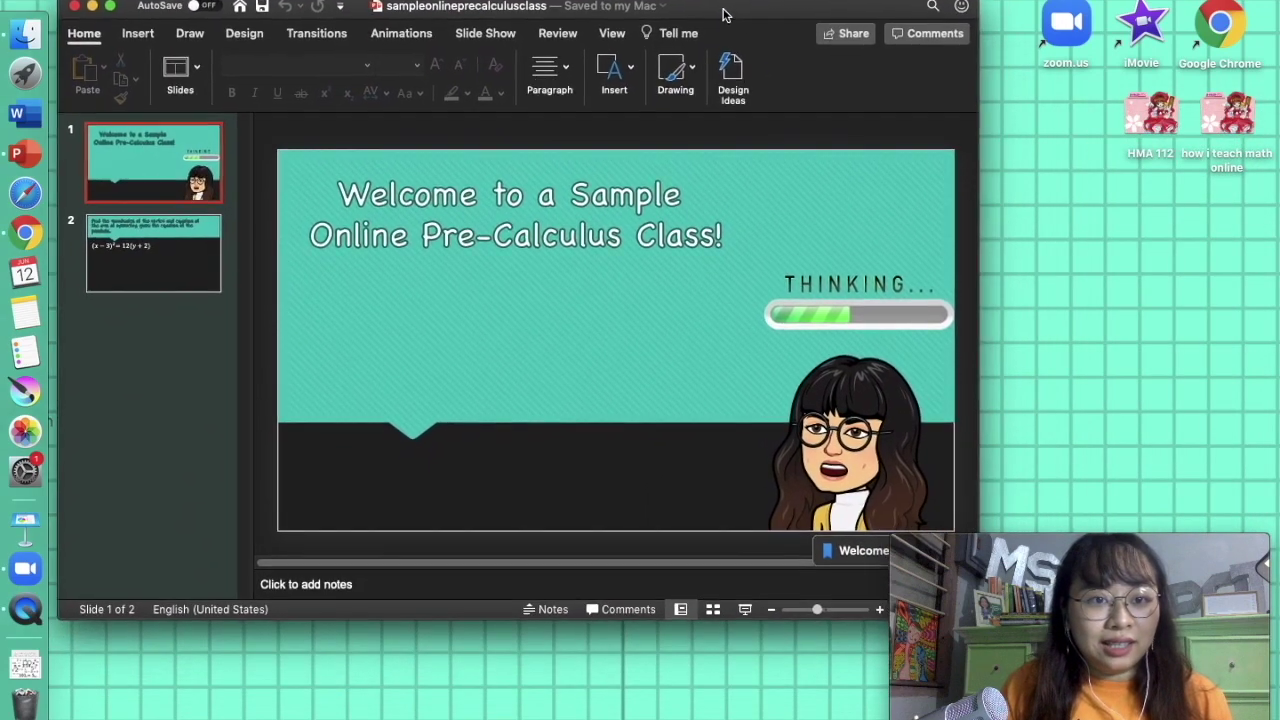
{"action": "left_click_drag", "start_coordinate": [972, 12], "coordinate": [877, 213]}
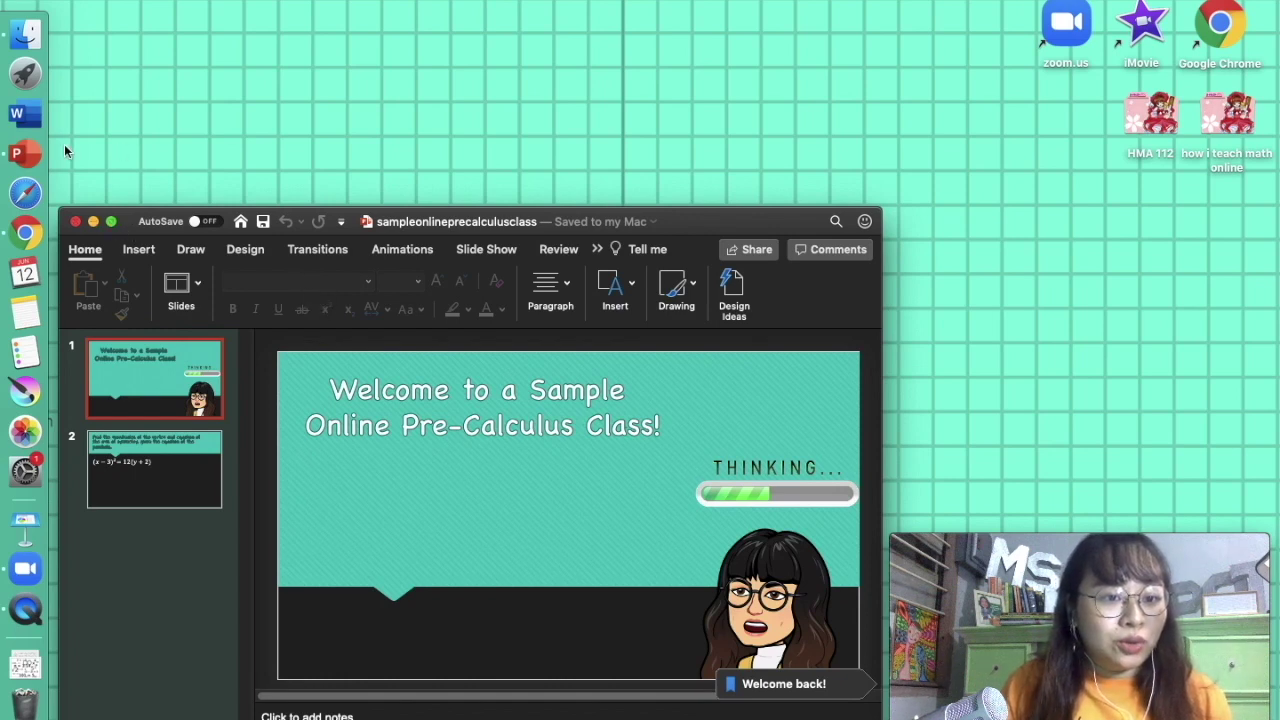
Step: Switch to Zoom, start the scheduled Sample Online Pre-Calculus Class meeting, and join with computer audio
{"action": "left_click", "coordinate": [25, 569]}
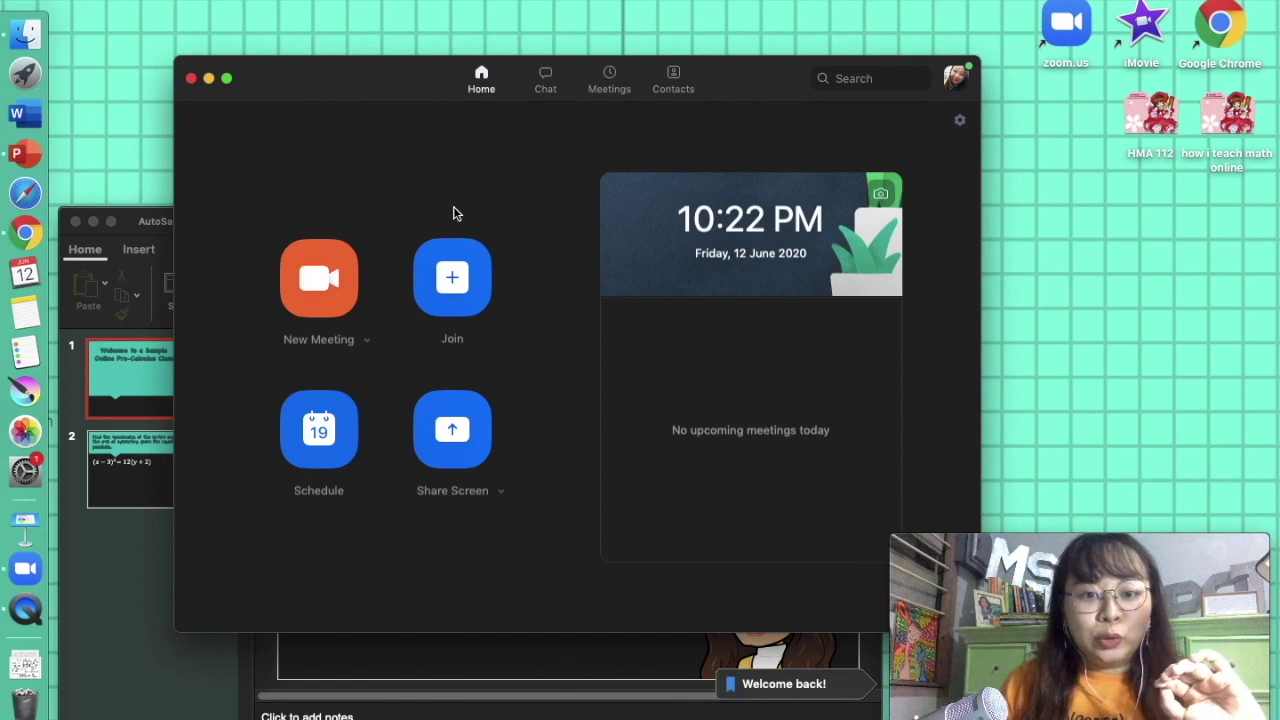
{"action": "left_click_drag", "start_coordinate": [387, 85], "coordinate": [643, 29]}
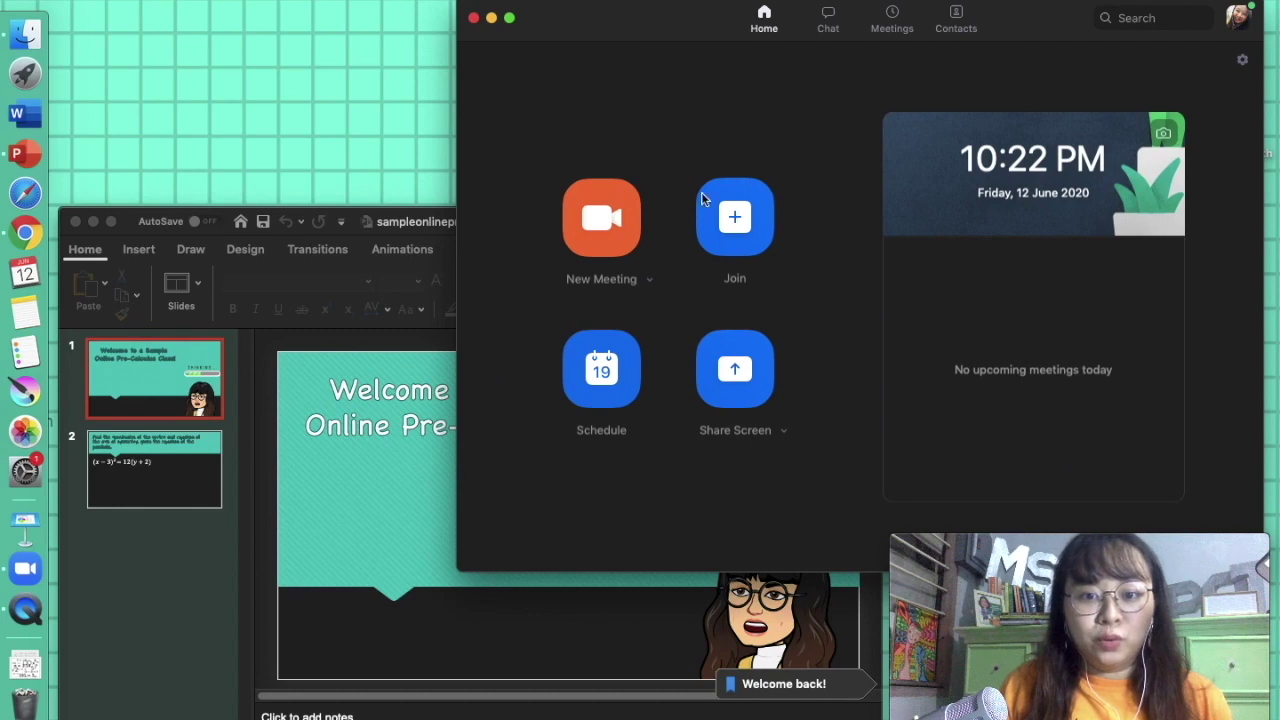
{"action": "left_click", "coordinate": [892, 24]}
{"action": "left_click", "coordinate": [612, 248]}
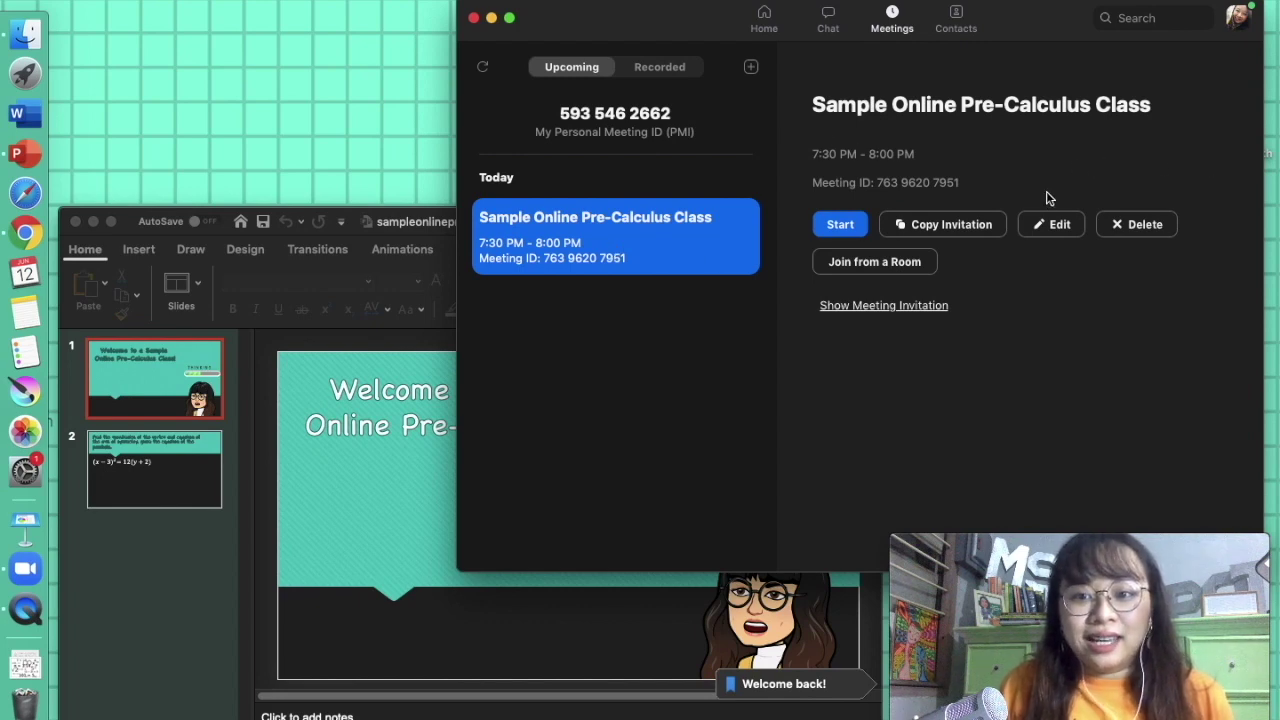
{"action": "left_click", "coordinate": [841, 226]}
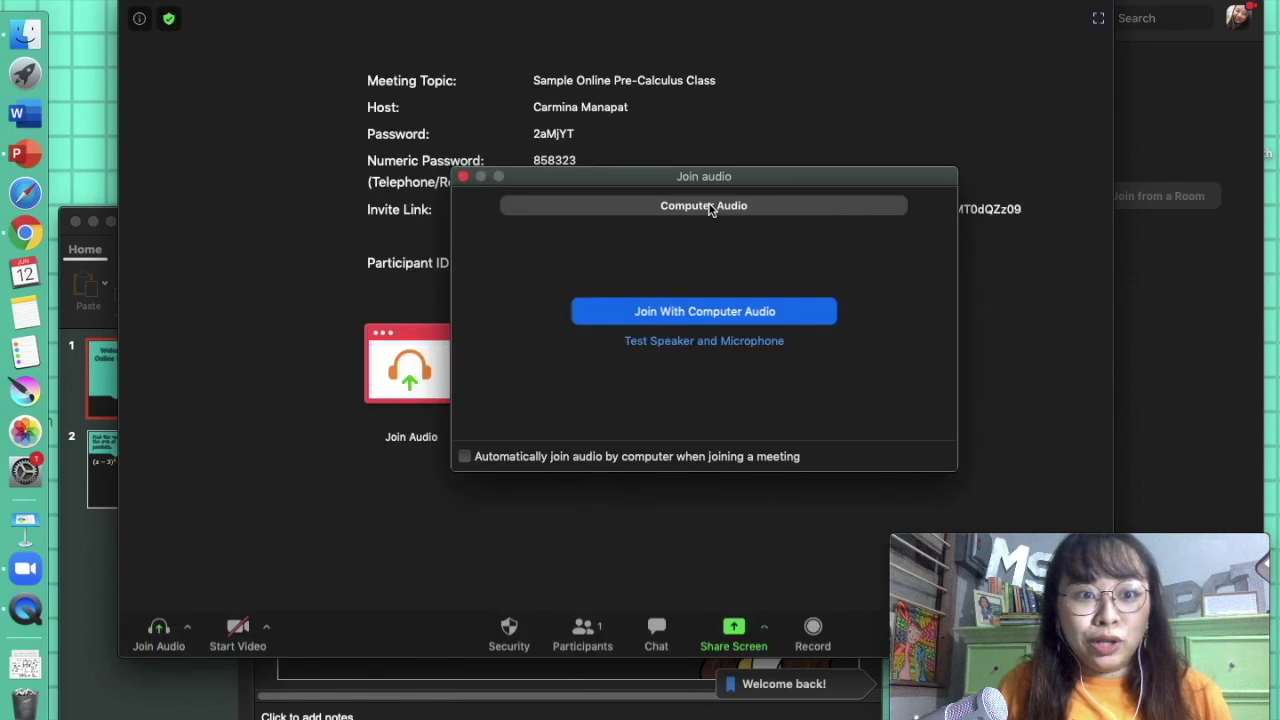
{"action": "left_click", "coordinate": [705, 318]}
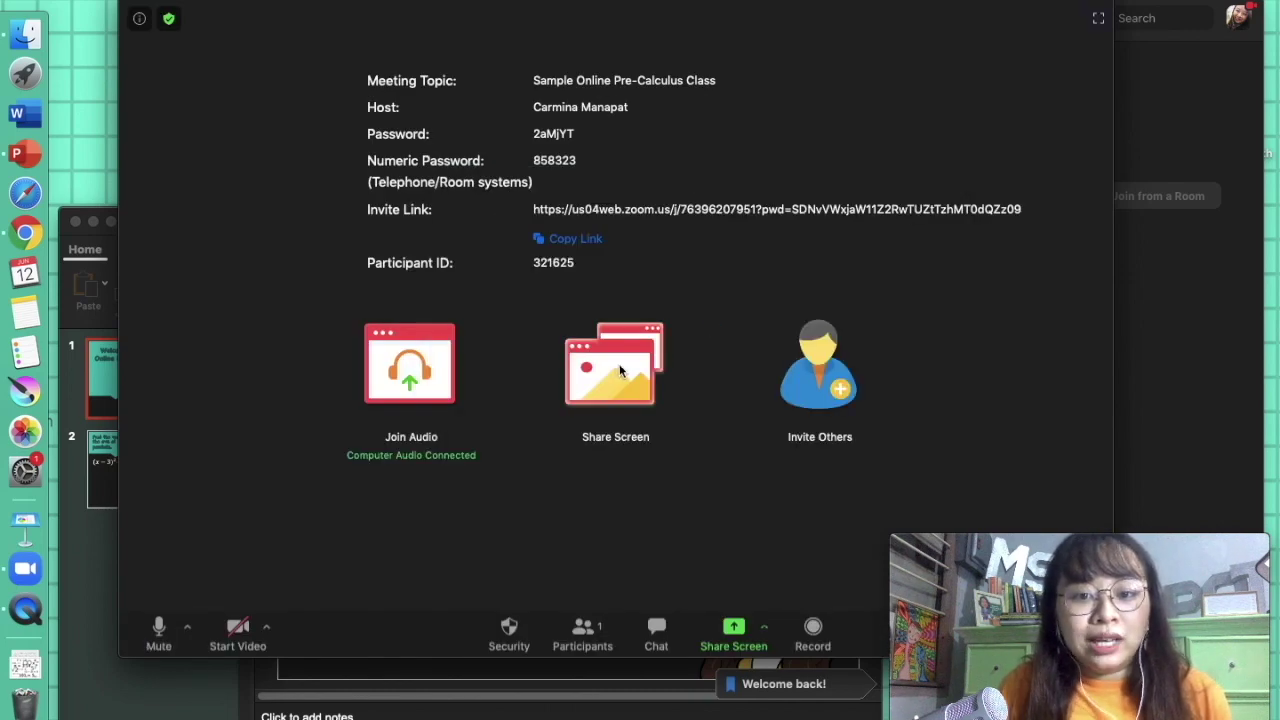
Step: Share a portion of the screen with computer sound and shift the sharing frame down toward the slide
{"action": "left_click", "coordinate": [620, 371]}
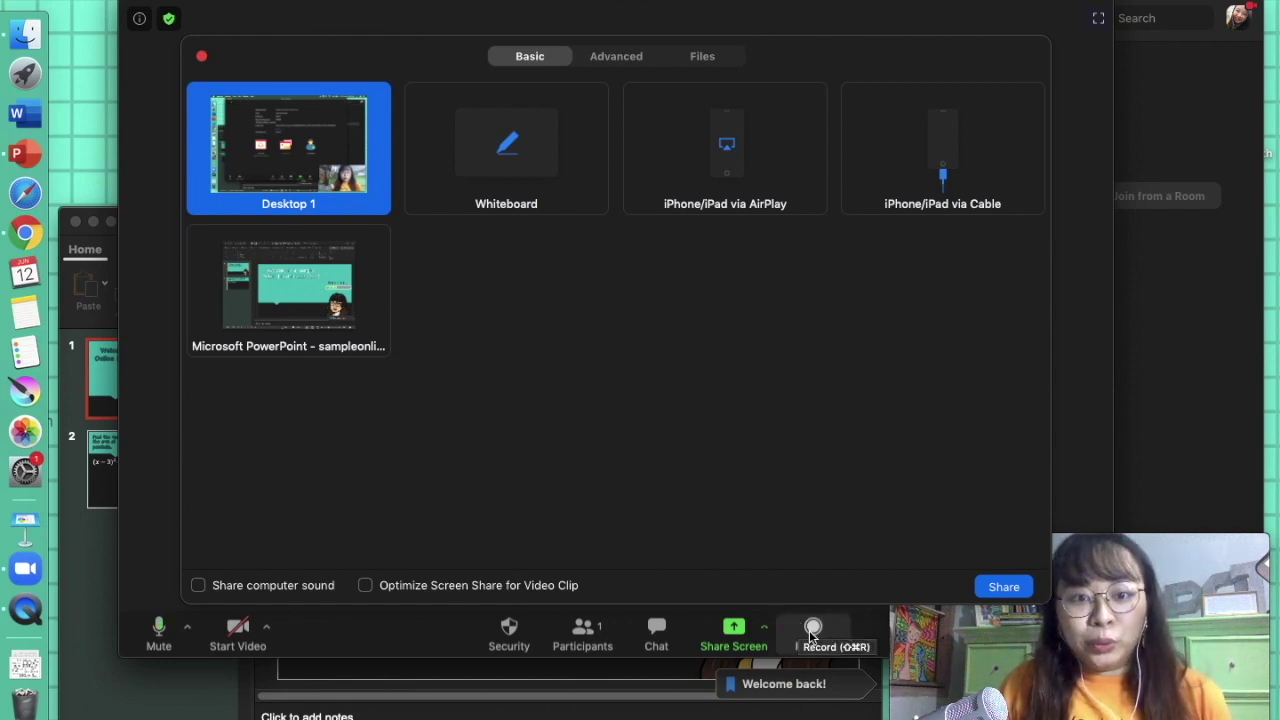
{"action": "left_click", "coordinate": [597, 60]}
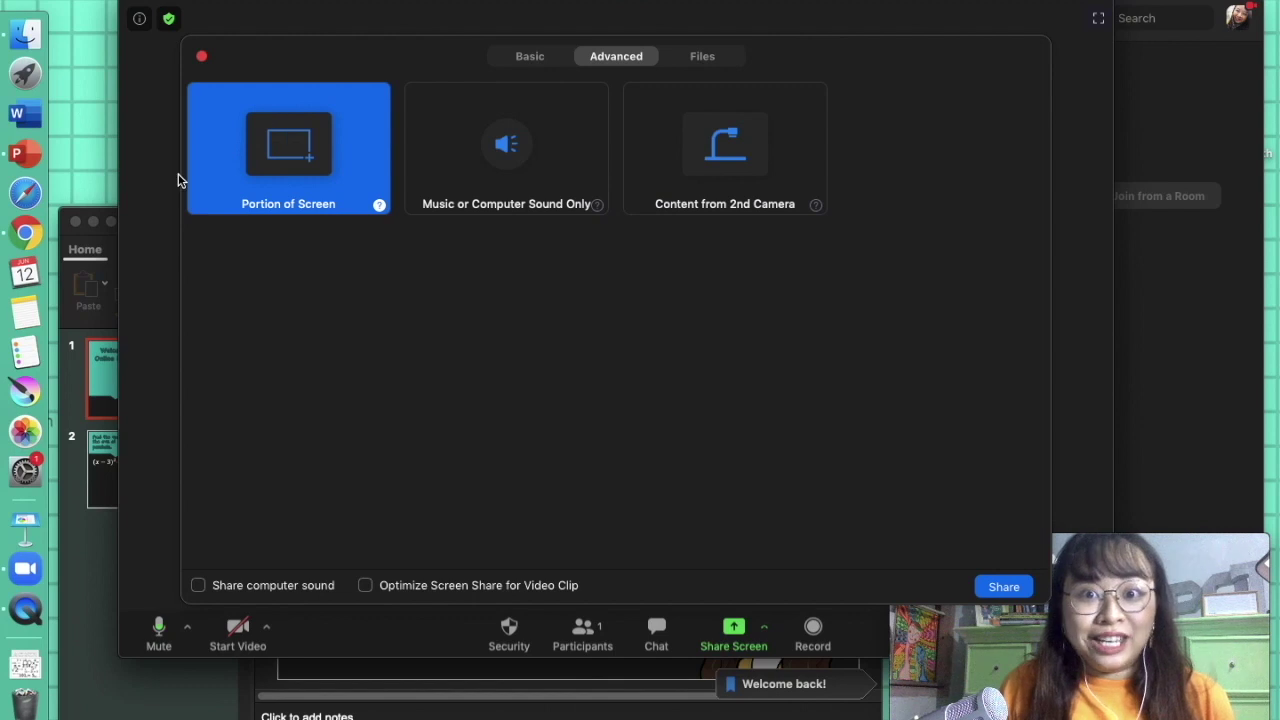
{"action": "left_click", "coordinate": [199, 586]}
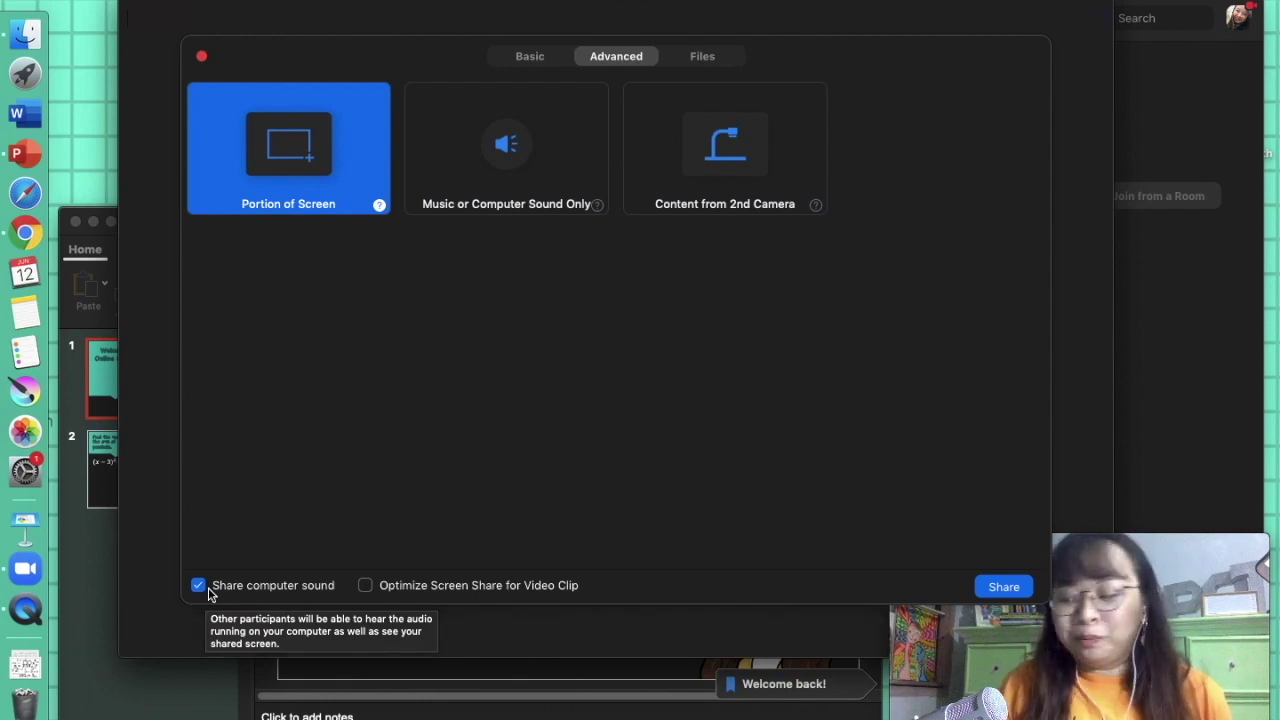
{"action": "left_click", "coordinate": [1002, 587]}
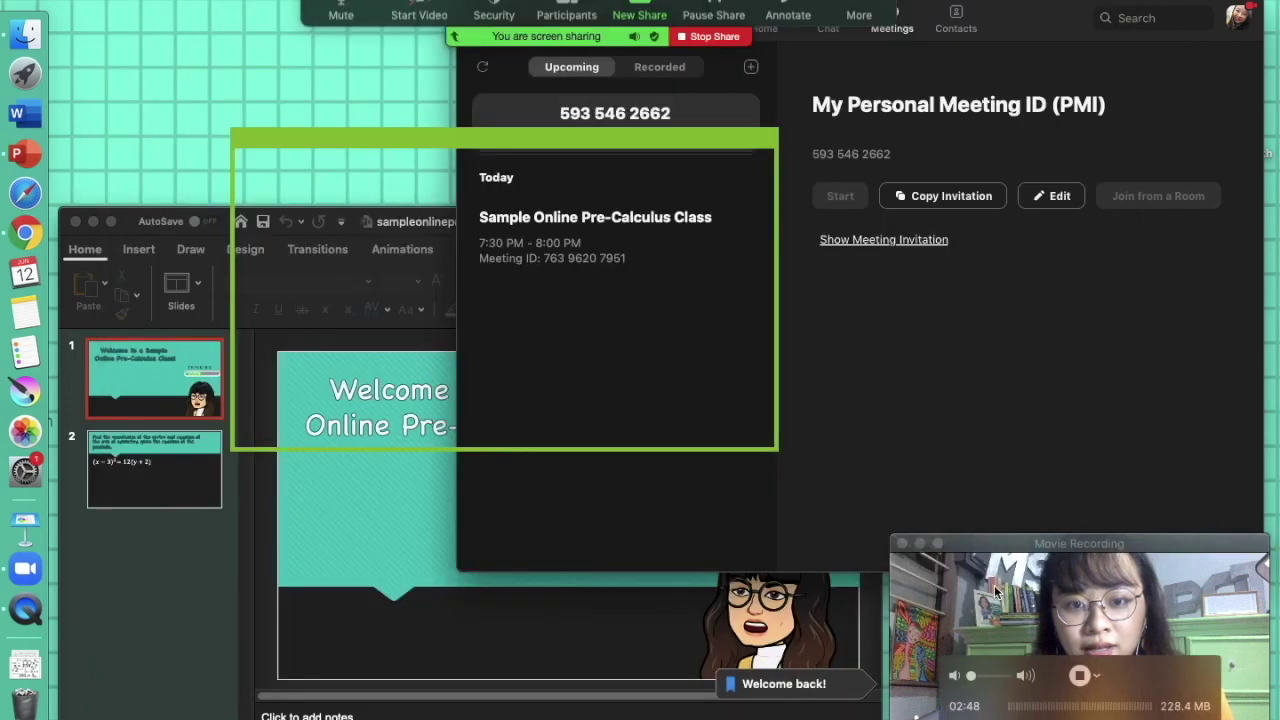
{"action": "left_click_drag", "start_coordinate": [470, 140], "coordinate": [533, 176]}
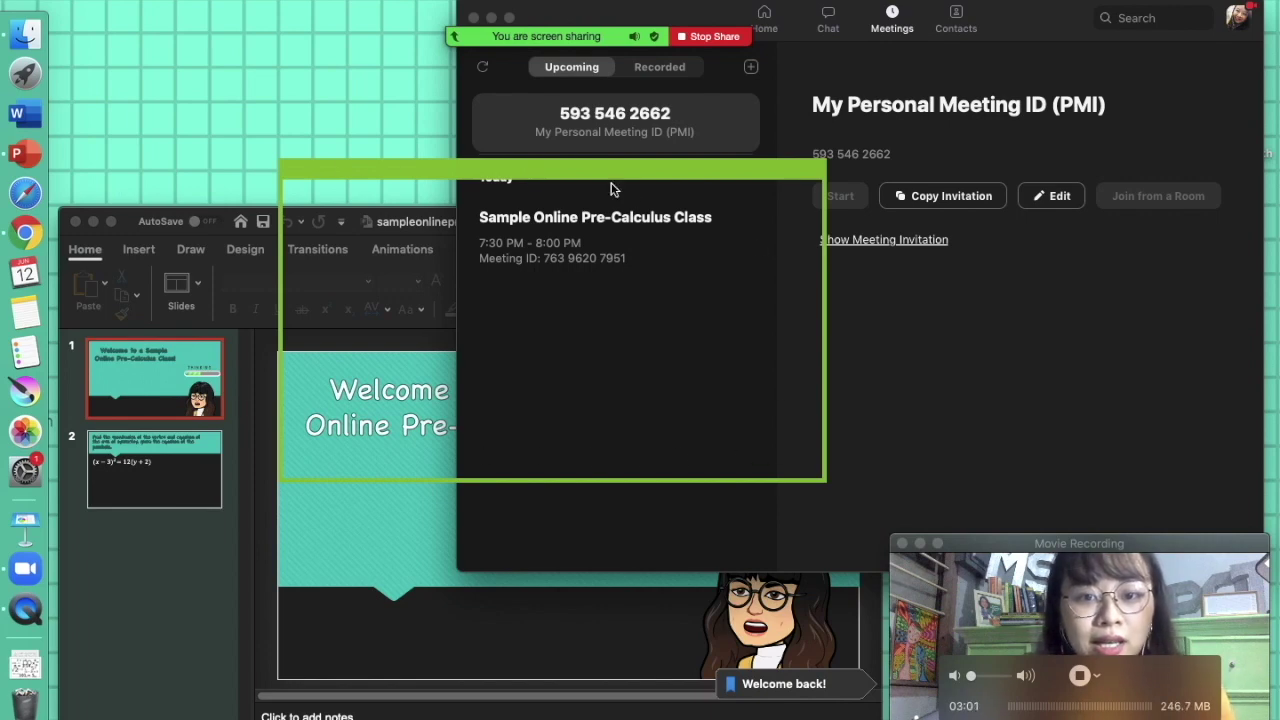
{"action": "left_click_drag", "start_coordinate": [582, 171], "coordinate": [580, 268]}
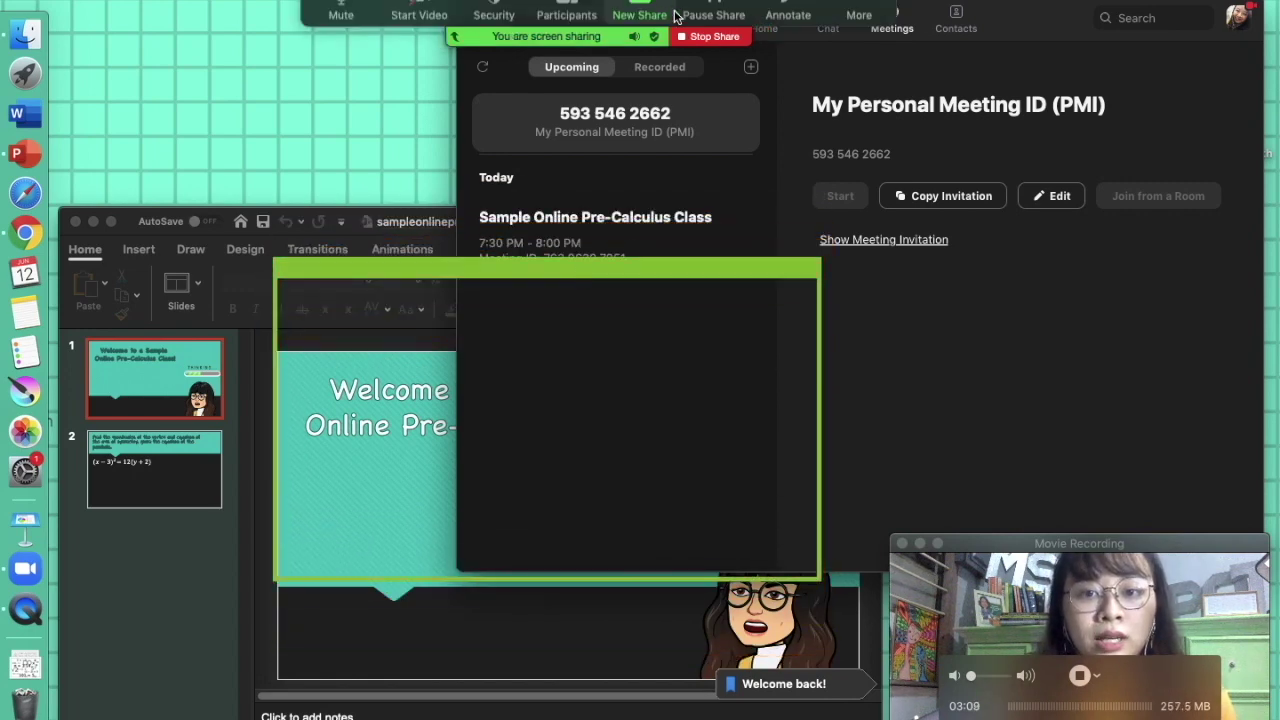
Step: Start recording the meeting and close the Zoom meetings window that covers the slides
{"action": "left_click", "coordinate": [857, 16]}
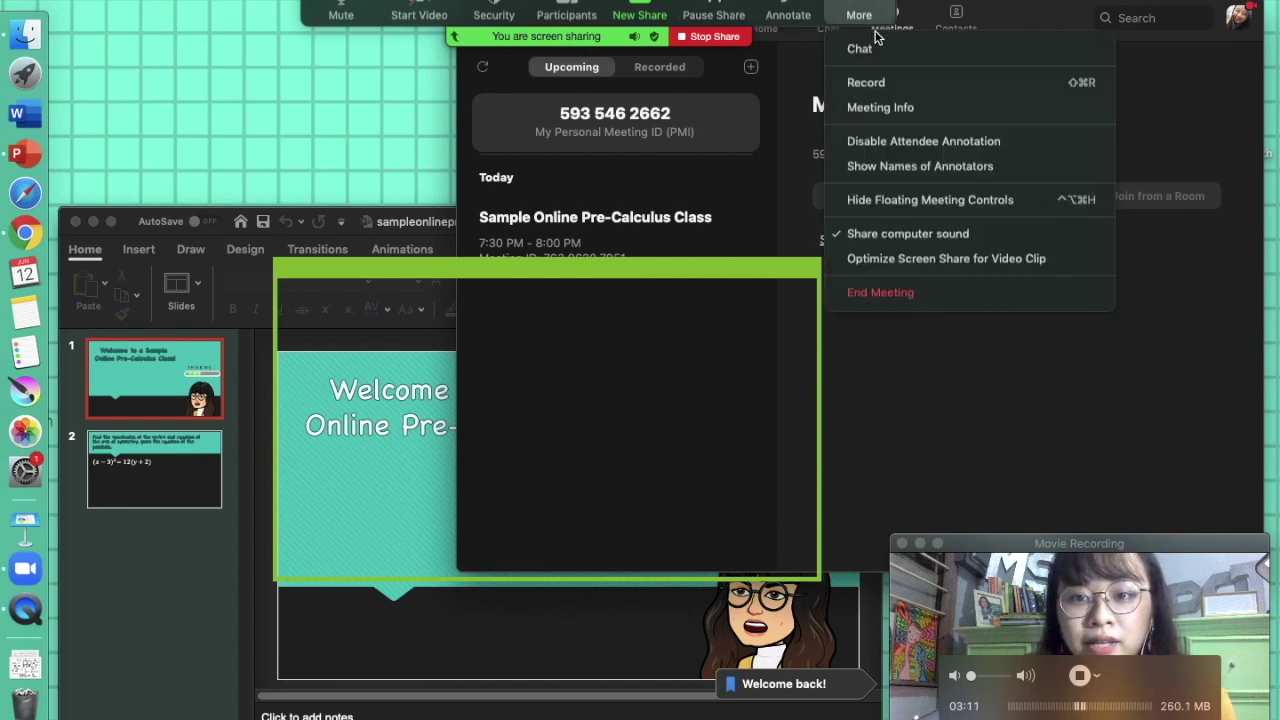
{"action": "left_click", "coordinate": [890, 80]}
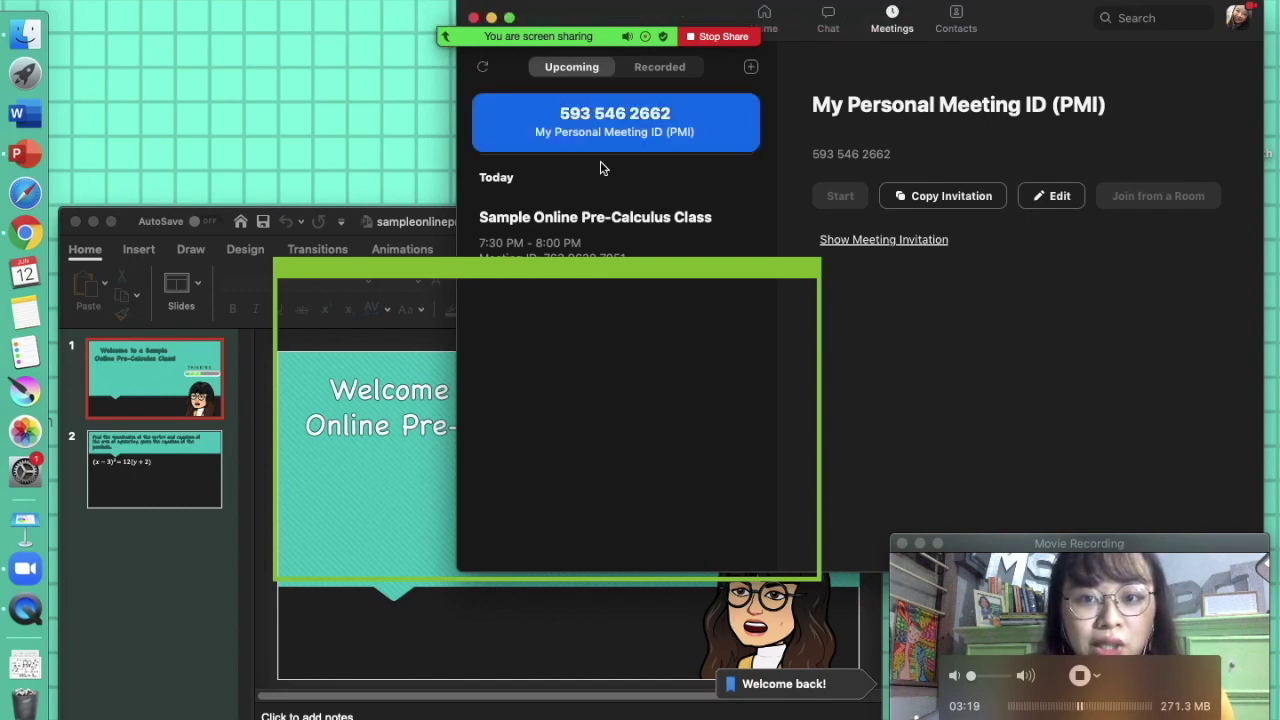
{"action": "left_click_drag", "start_coordinate": [992, 33], "coordinate": [956, 120]}
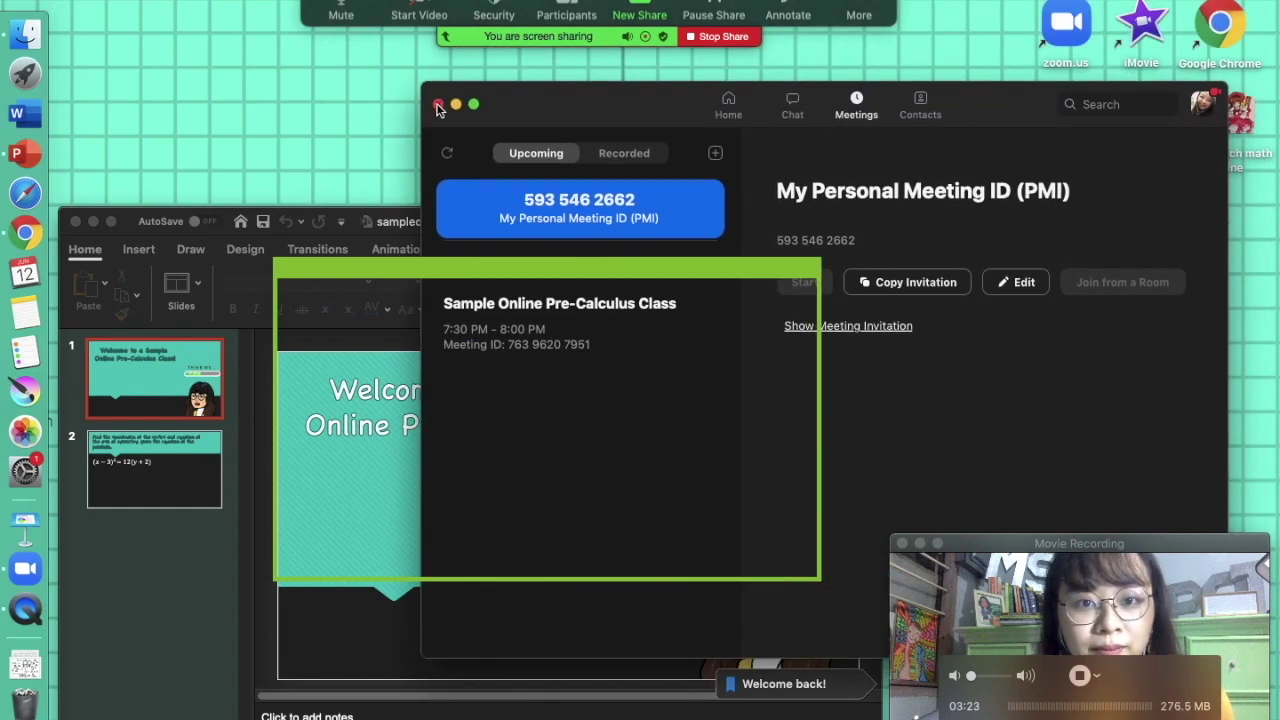
{"action": "left_click", "coordinate": [437, 105]}
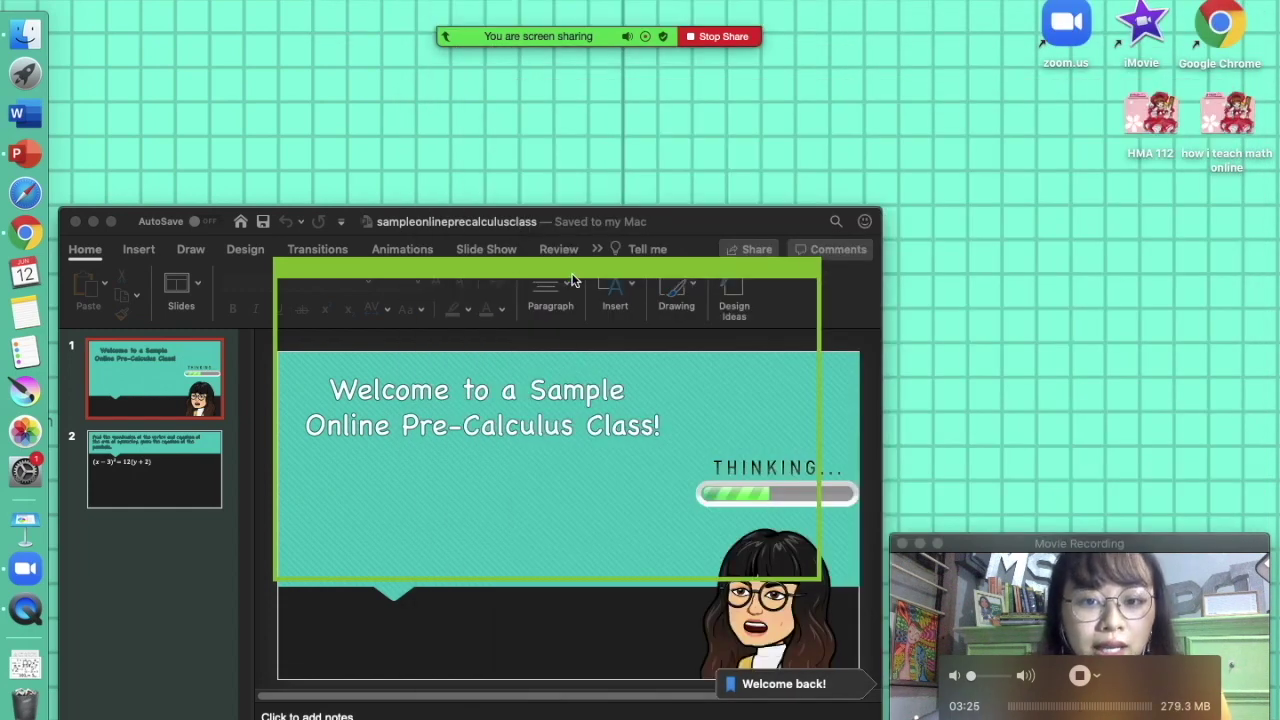
Step: Fit the sharing frame exactly around the slide and turn on the camera video in the meeting
{"action": "left_click_drag", "start_coordinate": [572, 280], "coordinate": [580, 356]}
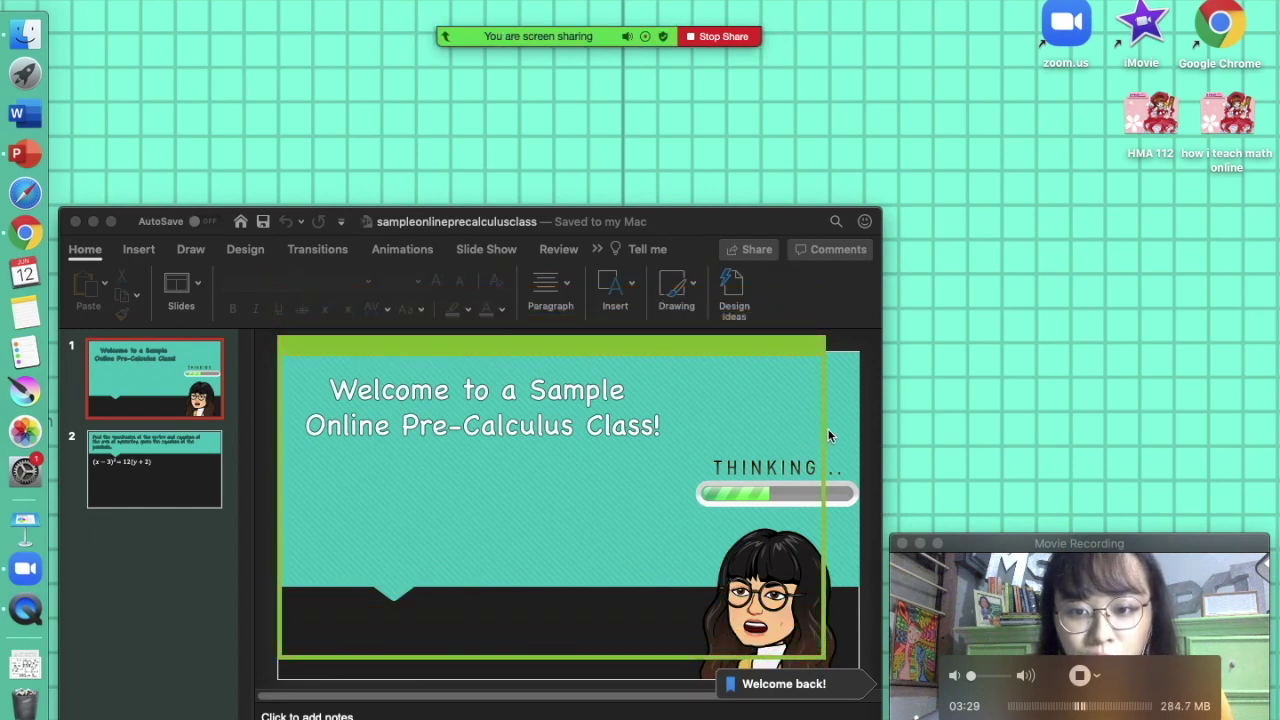
{"action": "left_click_drag", "start_coordinate": [829, 436], "coordinate": [861, 440]}
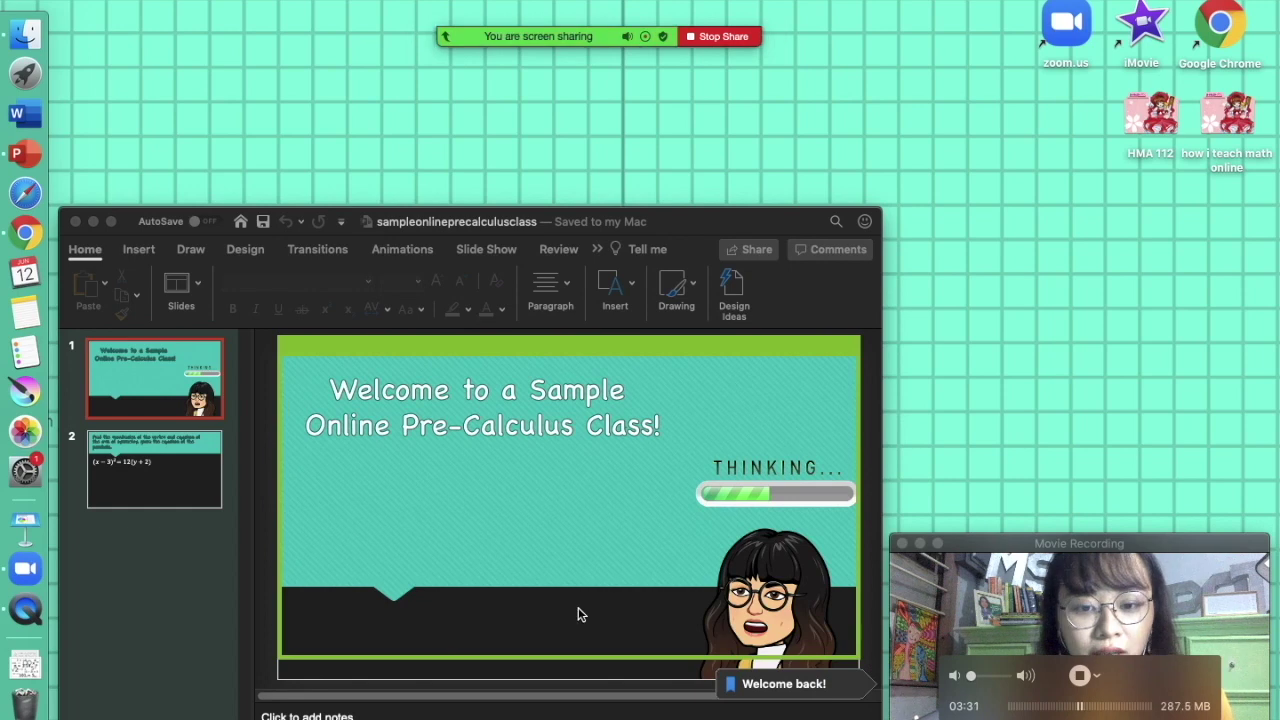
{"action": "left_click", "coordinate": [569, 662]}
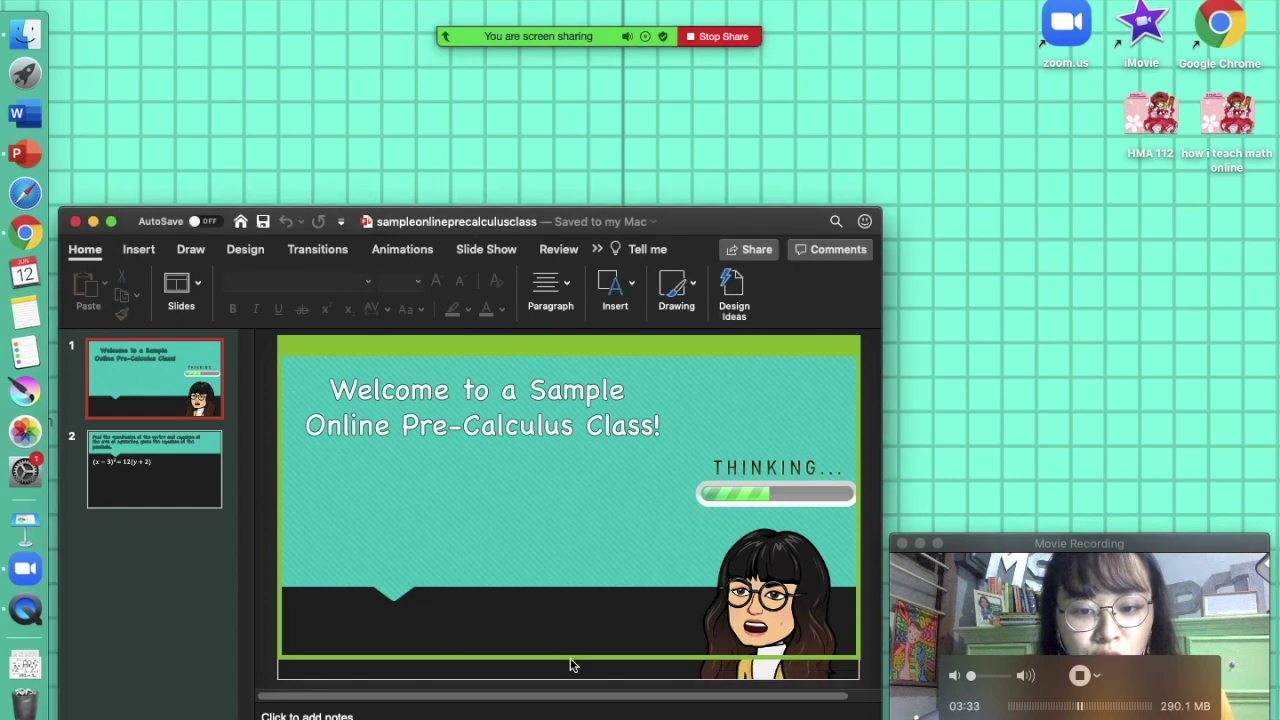
{"action": "left_click_drag", "start_coordinate": [570, 662], "coordinate": [573, 681]}
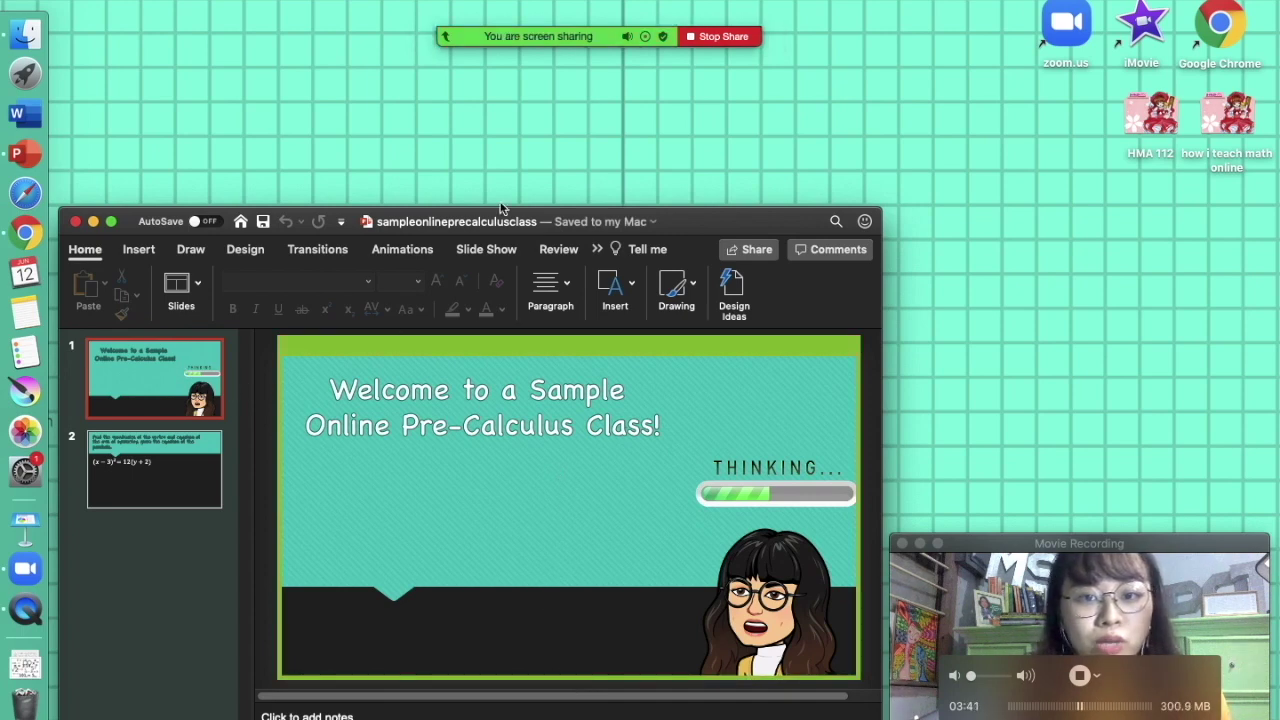
{"action": "mouse_move", "coordinate": [600, 32]}
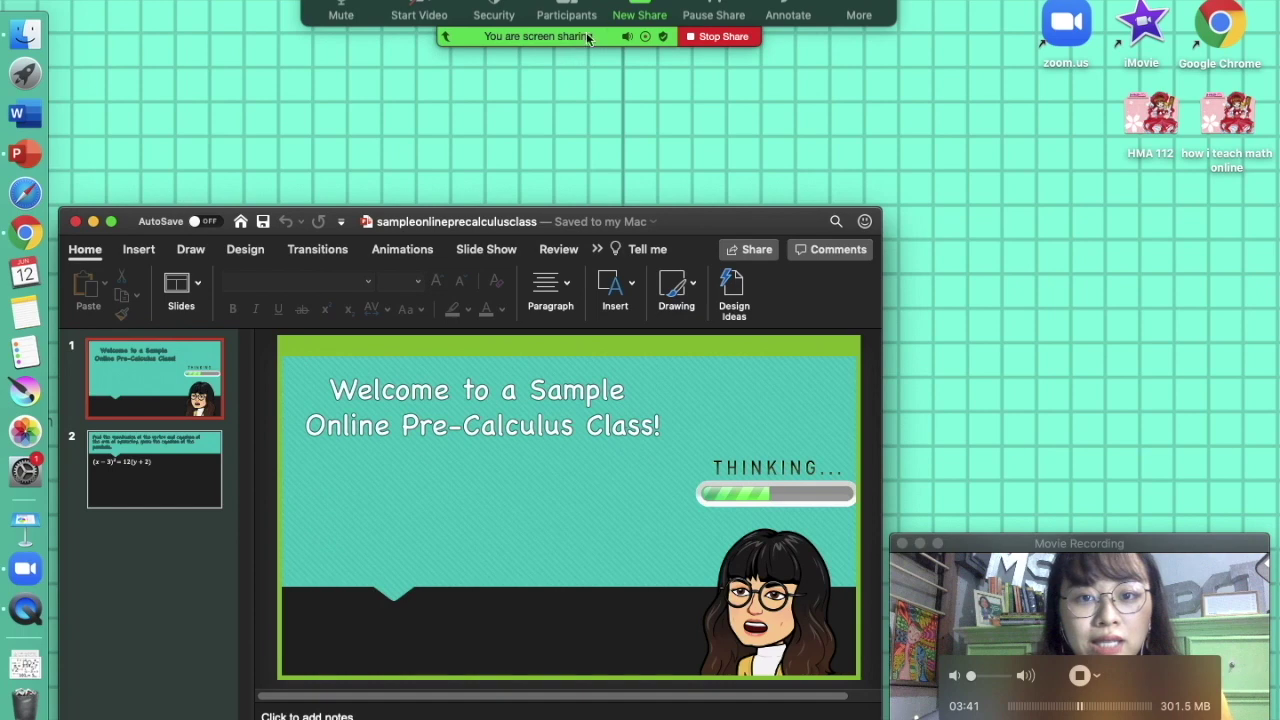
{"action": "left_click", "coordinate": [419, 8]}
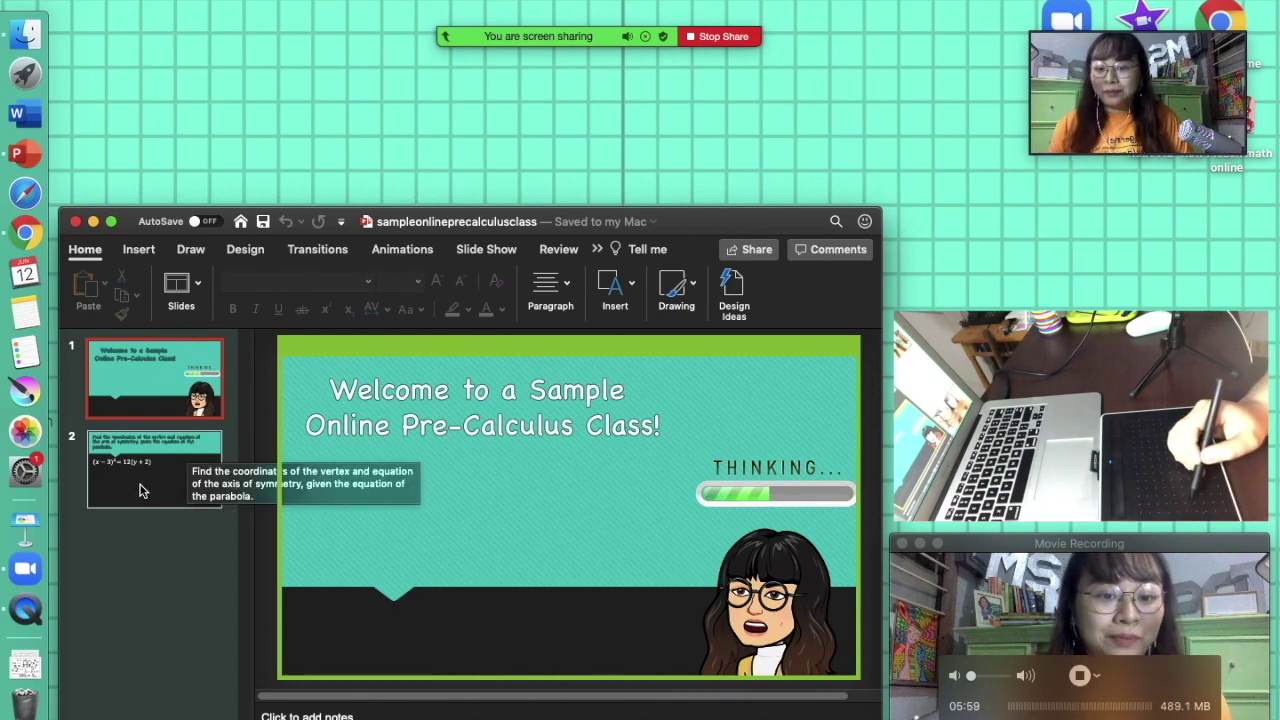
Step: Show slide 2 with the parabola problem, activate the first drawing pen, and set its ink colour to orange-yellow
{"action": "left_click", "coordinate": [186, 455]}
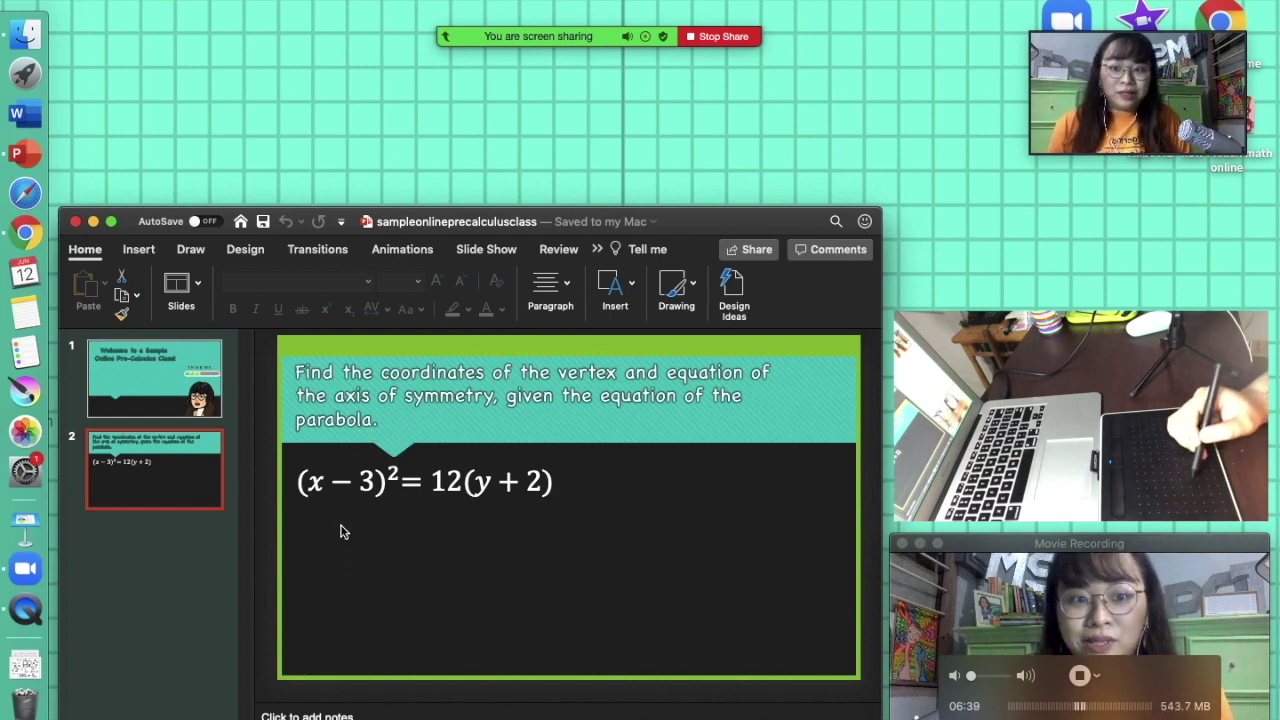
{"action": "left_click", "coordinate": [190, 252]}
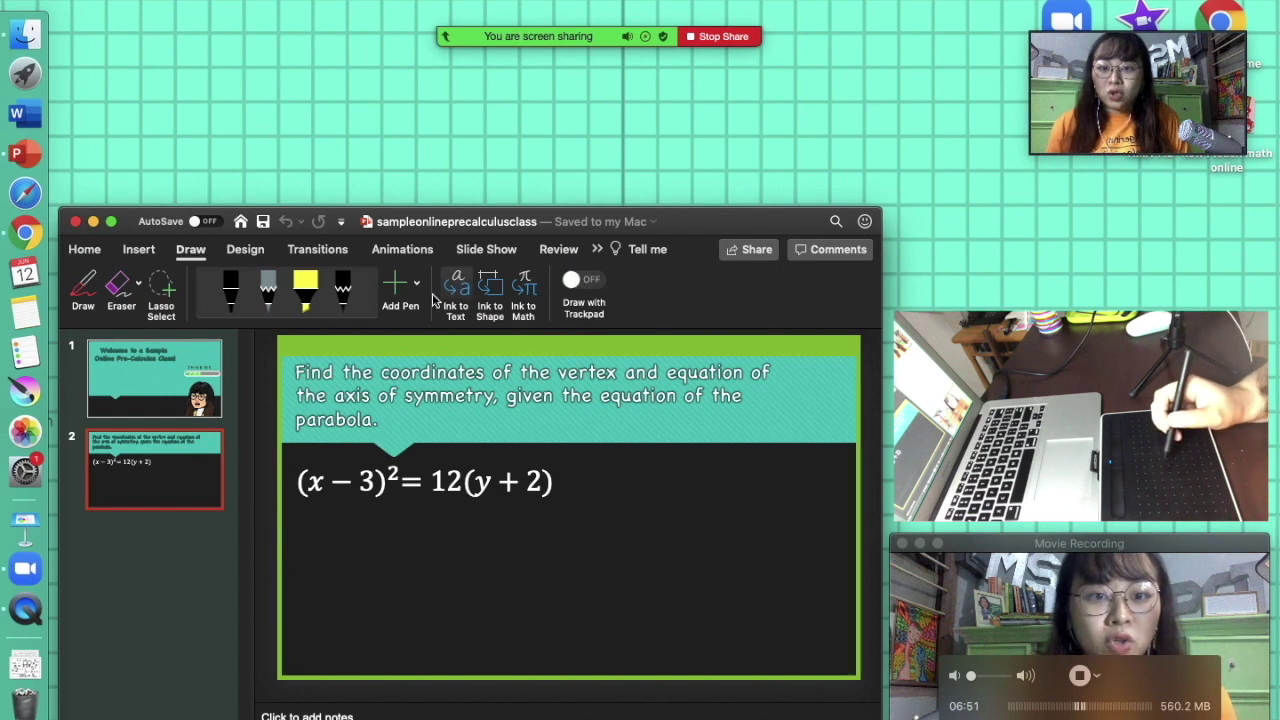
{"action": "left_click", "coordinate": [93, 288]}
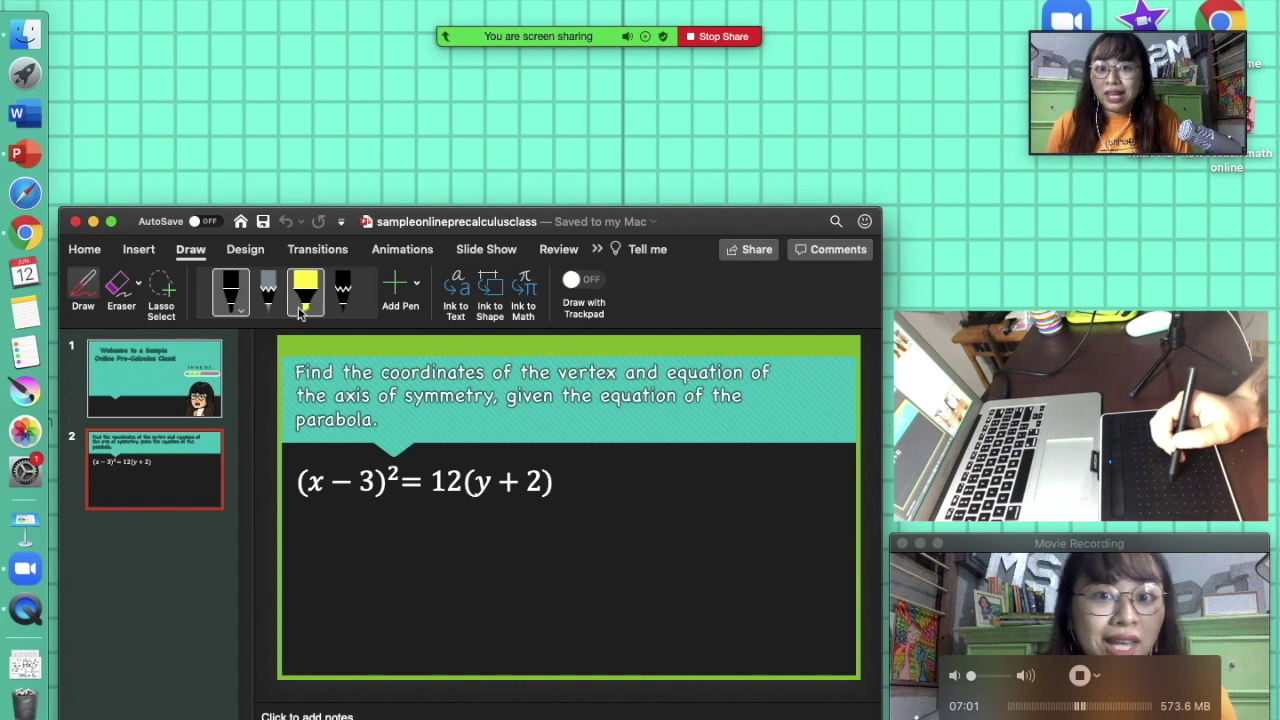
{"action": "left_click", "coordinate": [241, 308]}
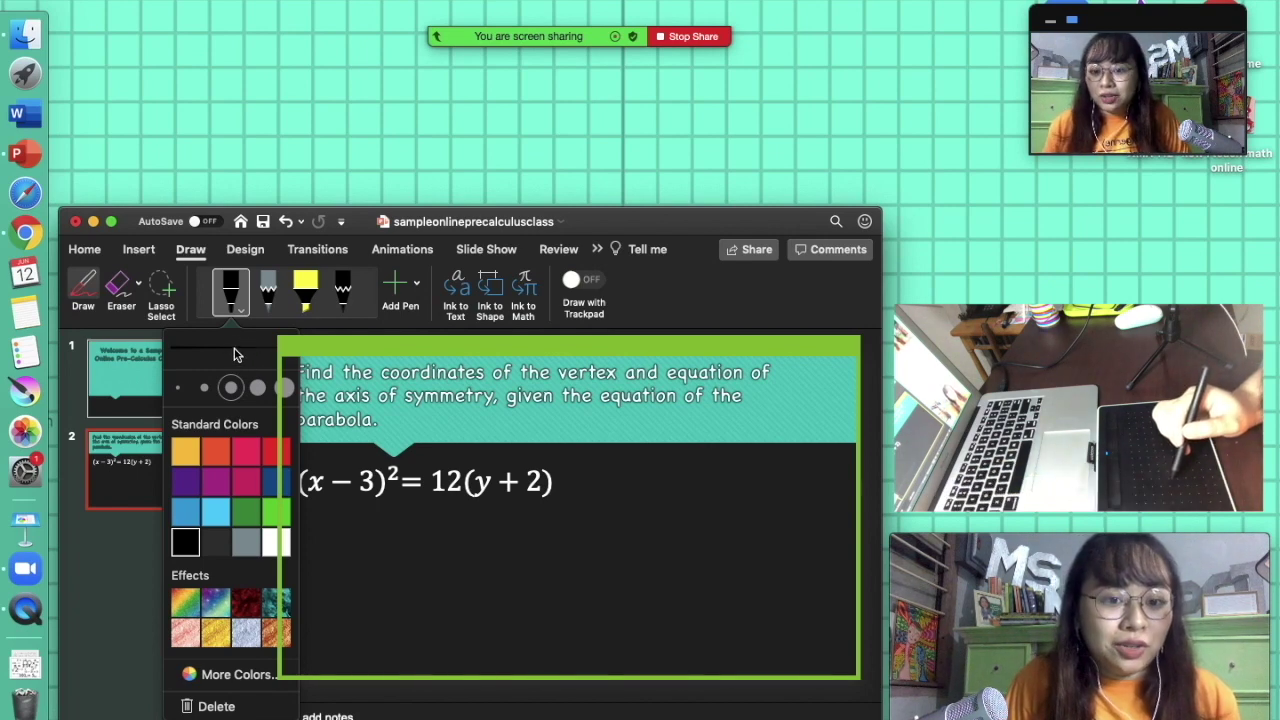
{"action": "left_click", "coordinate": [187, 453]}
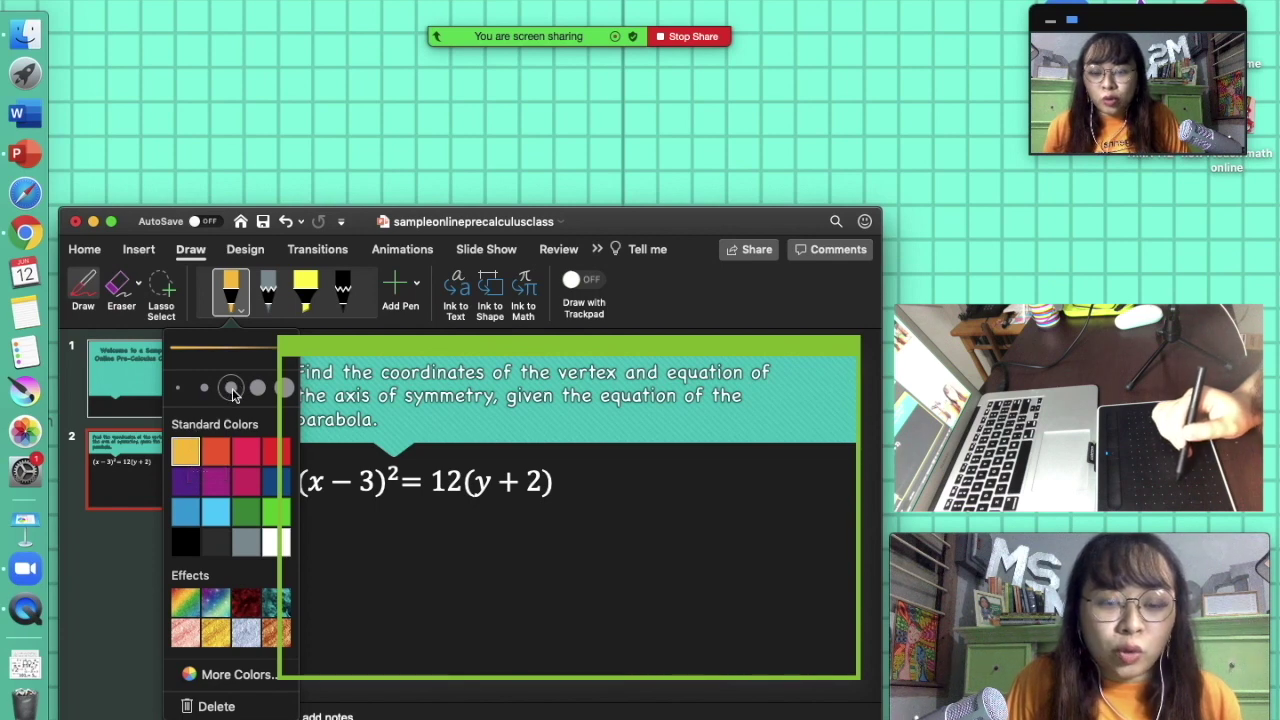
{"action": "left_click", "coordinate": [238, 306]}
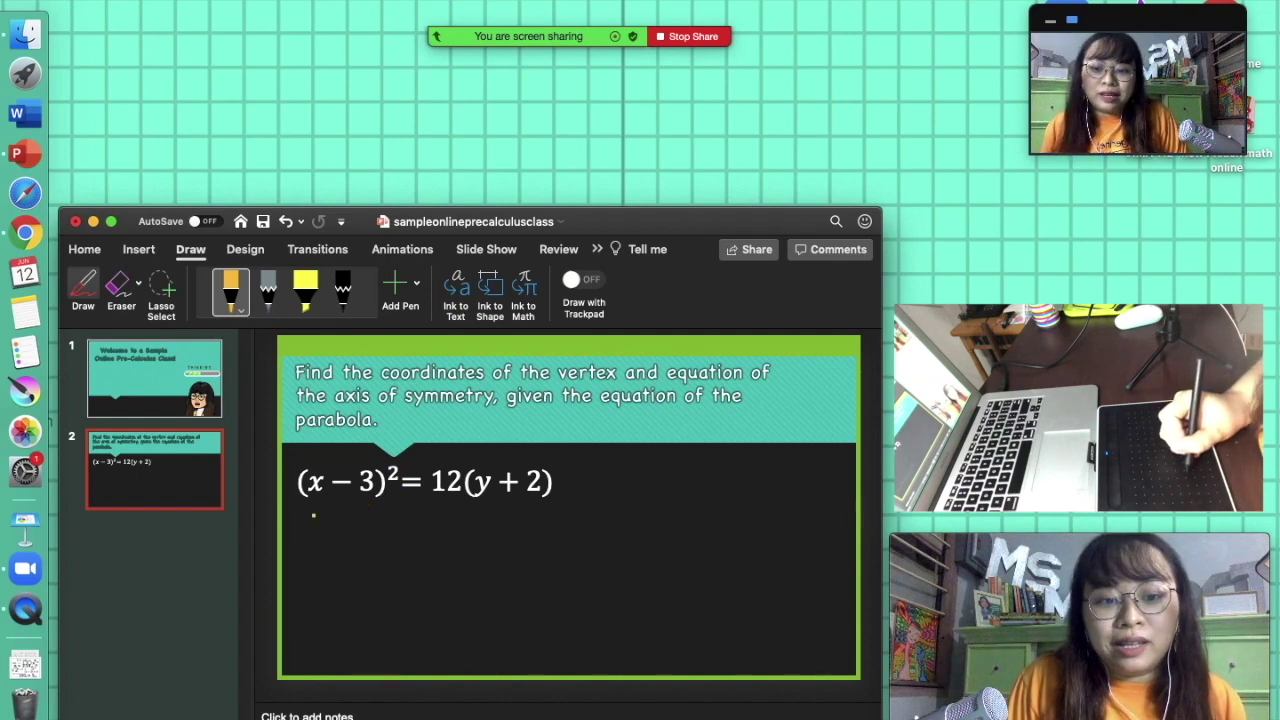
Step: Handwrite V(h, k) in orange-yellow ink below the parabola equation
{"action": "mouse_move", "coordinate": [329, 544]}
{"action": "left_mouse_down"}
{"action": "mouse_move", "coordinate": [334, 524]}
{"action": "mouse_move", "coordinate": [348, 541]}
{"action": "mouse_move", "coordinate": [420, 558]}
{"action": "left_mouse_up"}
{"action": "mouse_move", "coordinate": [436, 532]}
{"action": "left_mouse_down"}
{"action": "mouse_move", "coordinate": [434, 556]}
{"action": "mouse_move", "coordinate": [459, 561]}
{"action": "left_mouse_up"}
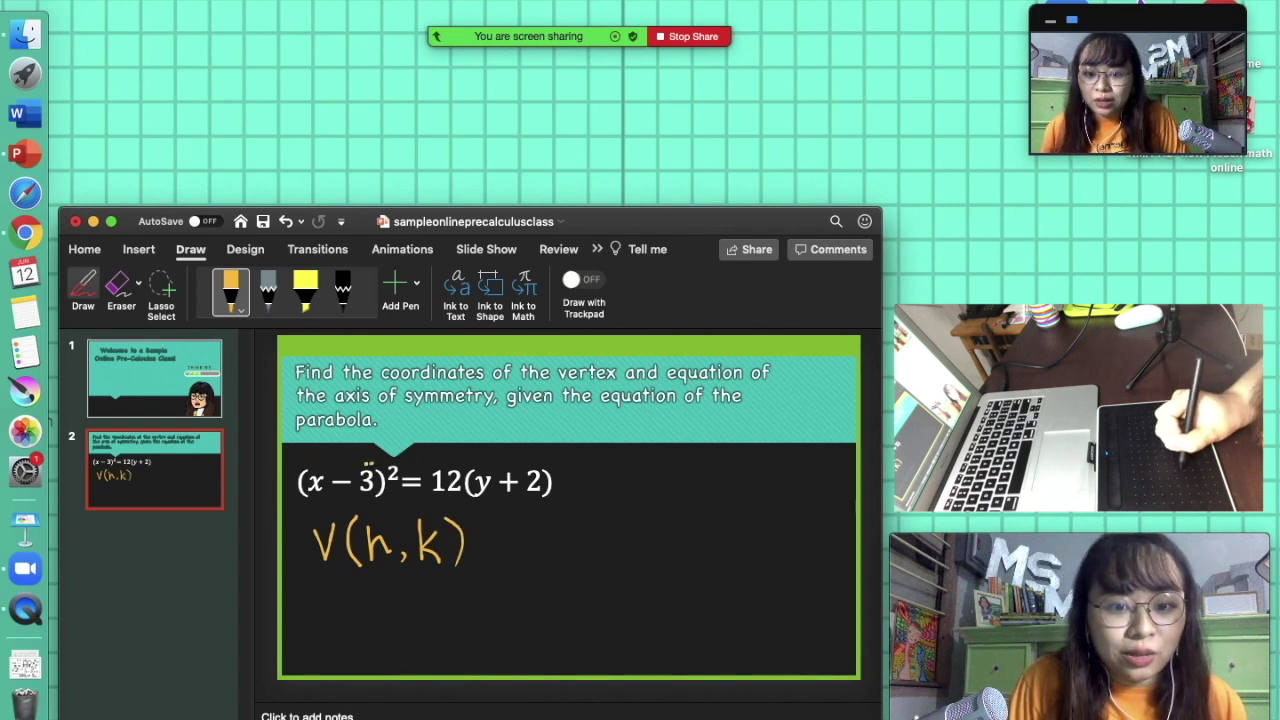
Step: Circle the 3 and the 2 in the parabola equation, and undo both circles
{"action": "mouse_move", "coordinate": [338, 488]}
{"action": "left_mouse_down"}
{"action": "mouse_move", "coordinate": [378, 498]}
{"action": "mouse_move", "coordinate": [369, 452]}
{"action": "left_mouse_up"}
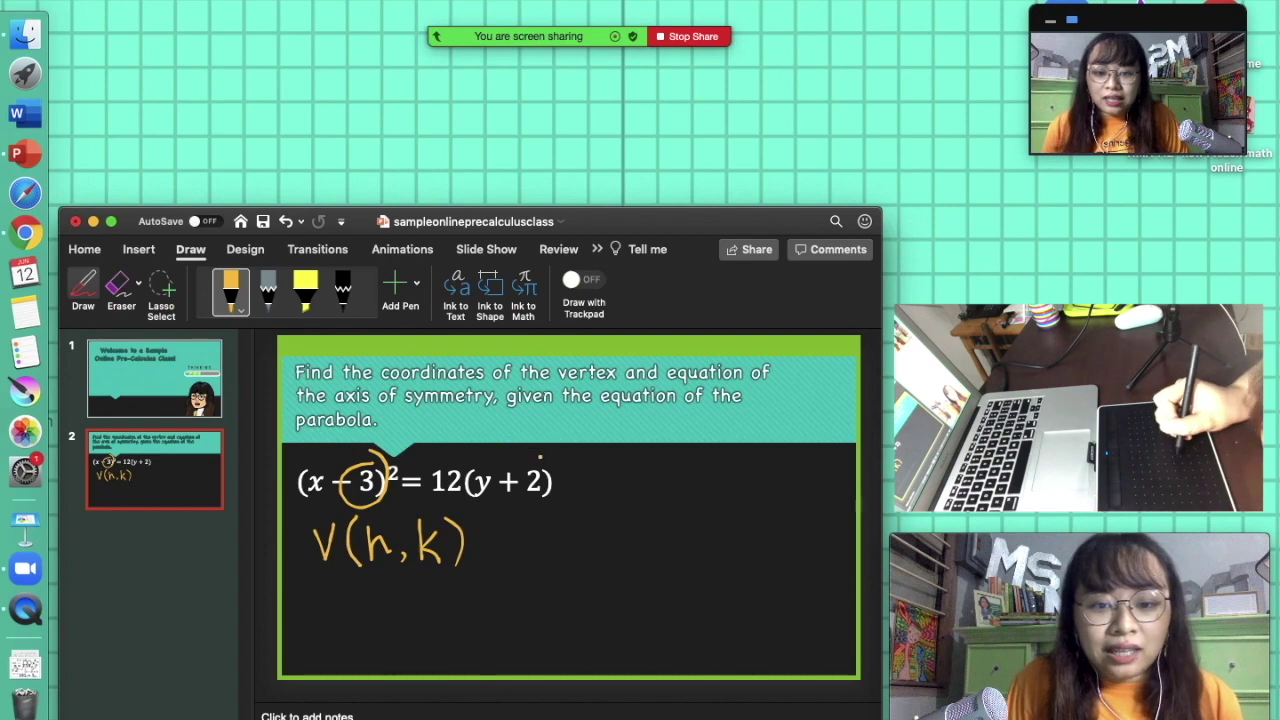
{"action": "mouse_move", "coordinate": [522, 502]}
{"action": "left_mouse_down"}
{"action": "mouse_move", "coordinate": [560, 492]}
{"action": "mouse_move", "coordinate": [530, 460]}
{"action": "left_mouse_up"}
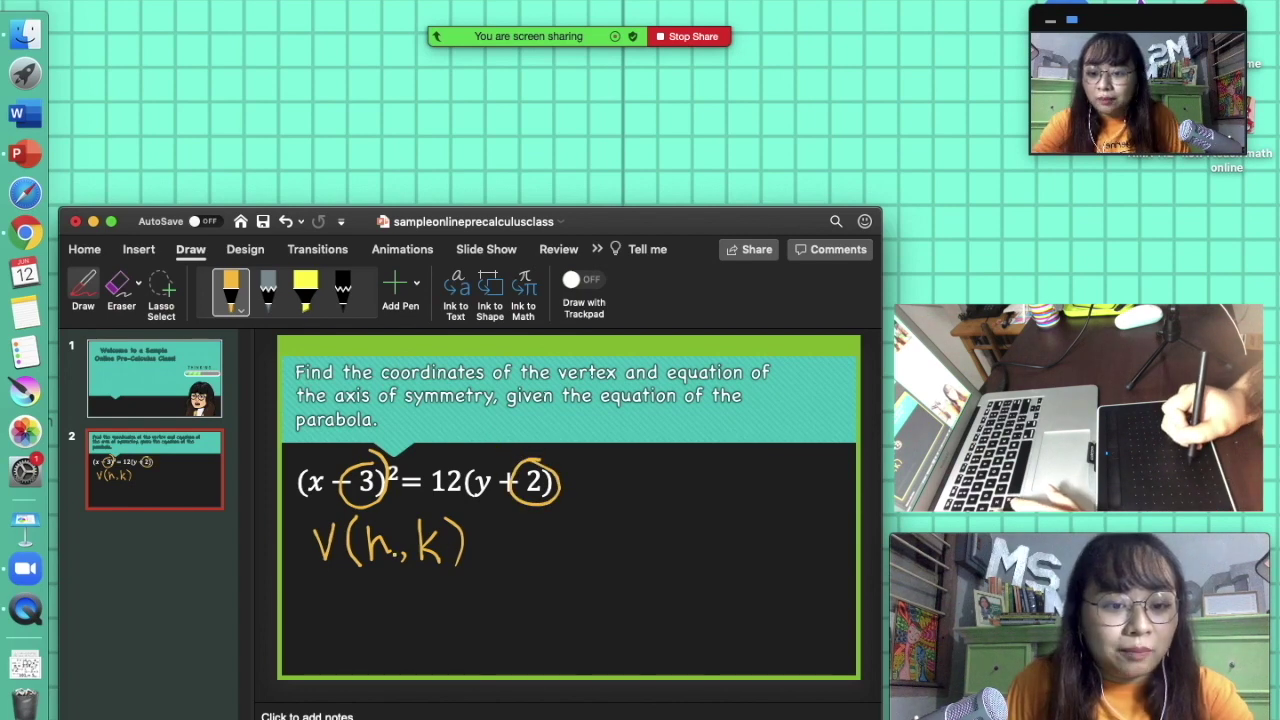
{"action": "key", "text": "super+z"}
{"action": "key", "text": "super+z"}
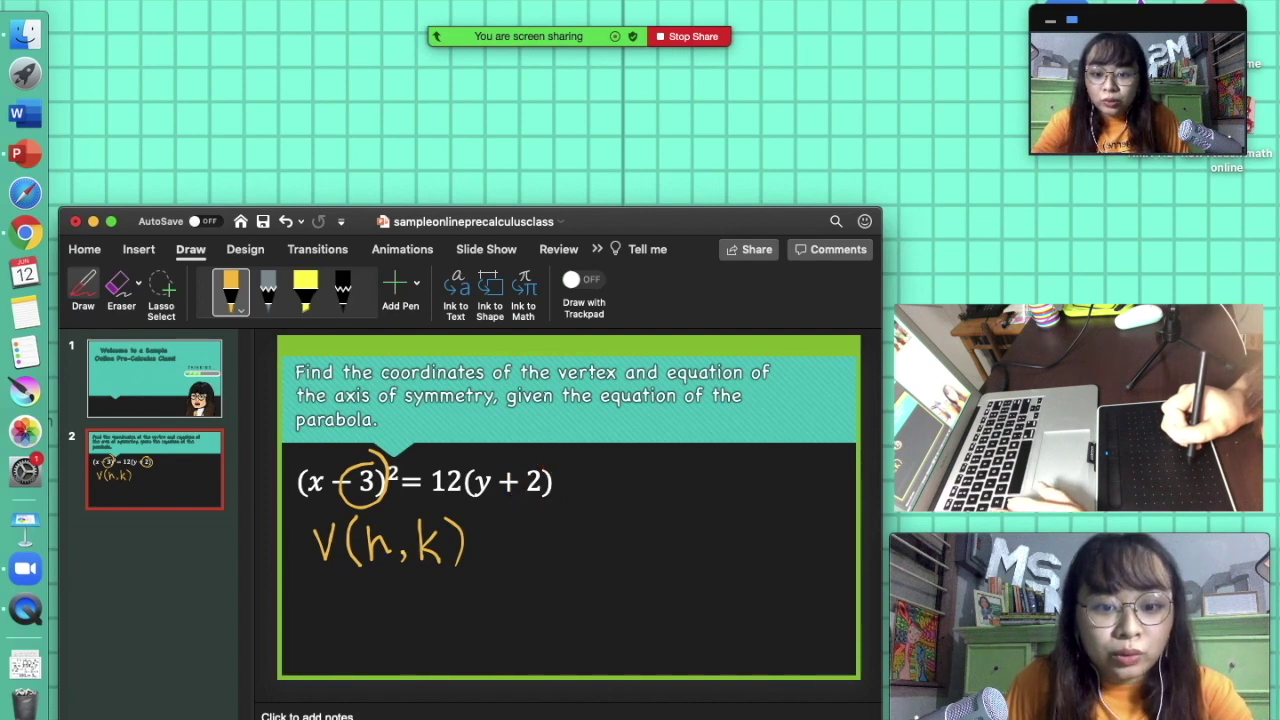
{"action": "key", "text": "super+z"}
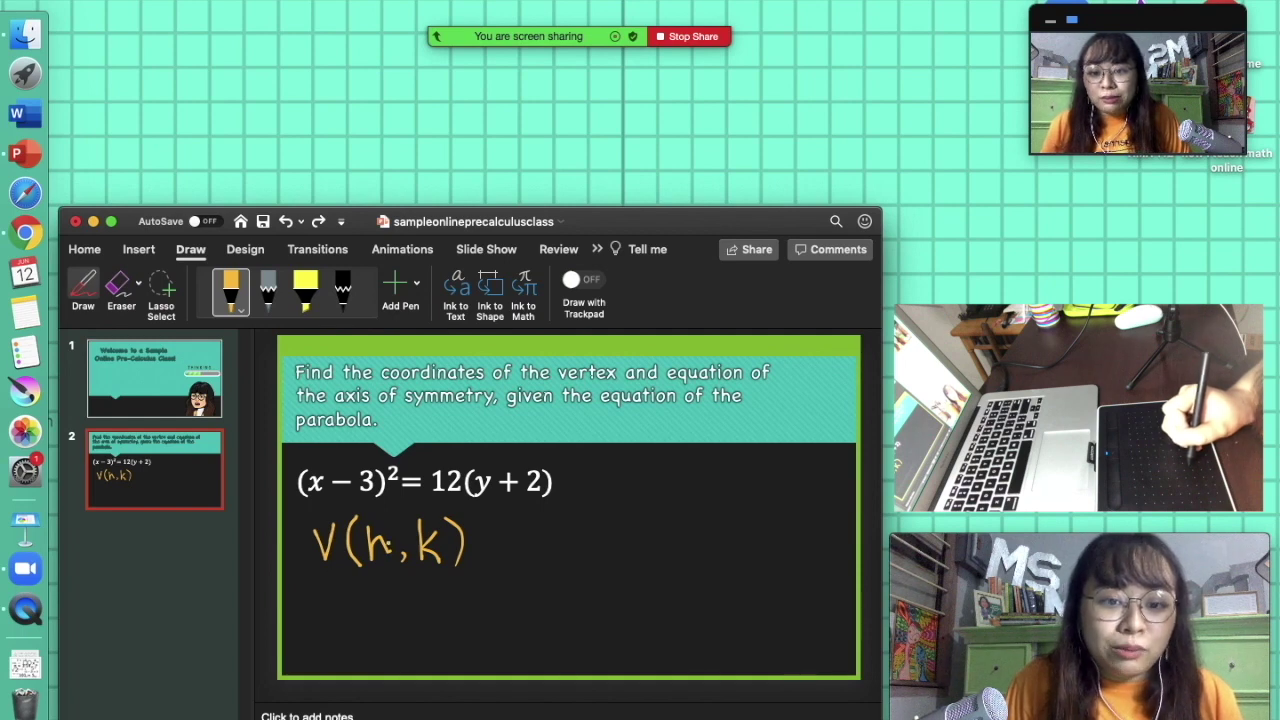
Step: Undo the stray ink mark on the h and handwrite V(3, -2) in orange-yellow ink below V(h, k)
{"action": "key", "text": "super+z"}
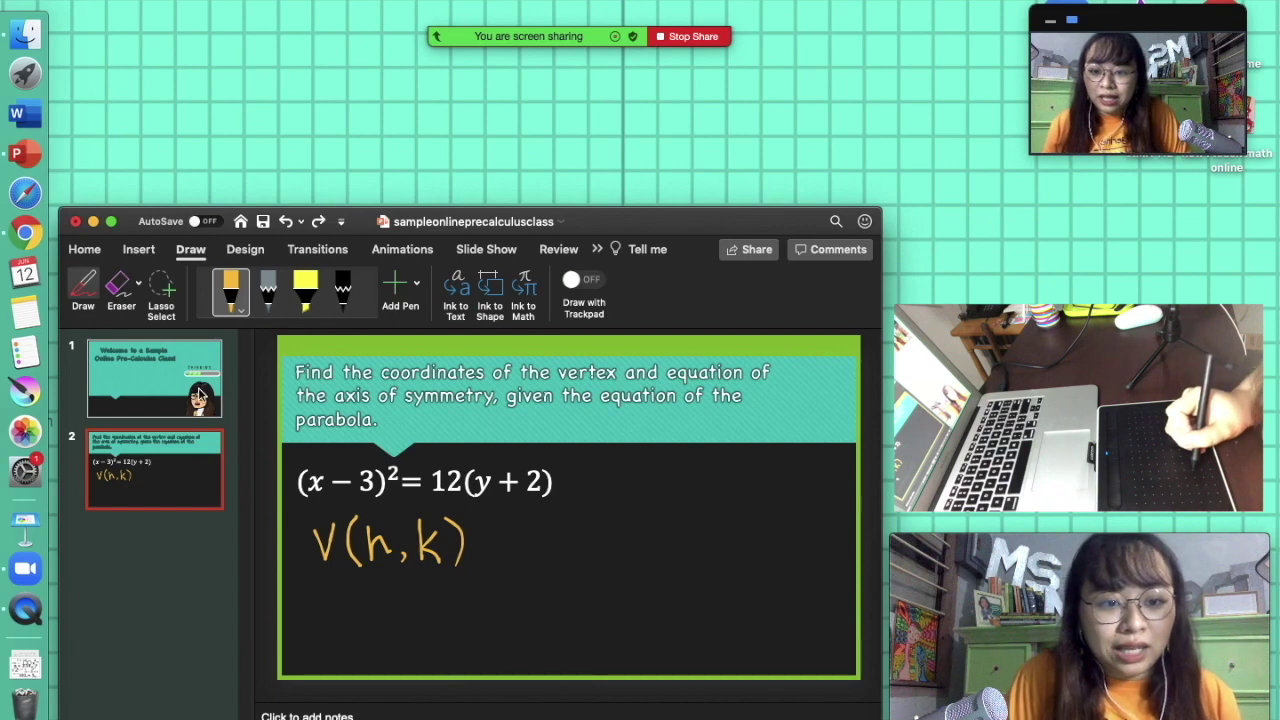
{"action": "left_click", "coordinate": [238, 308]}
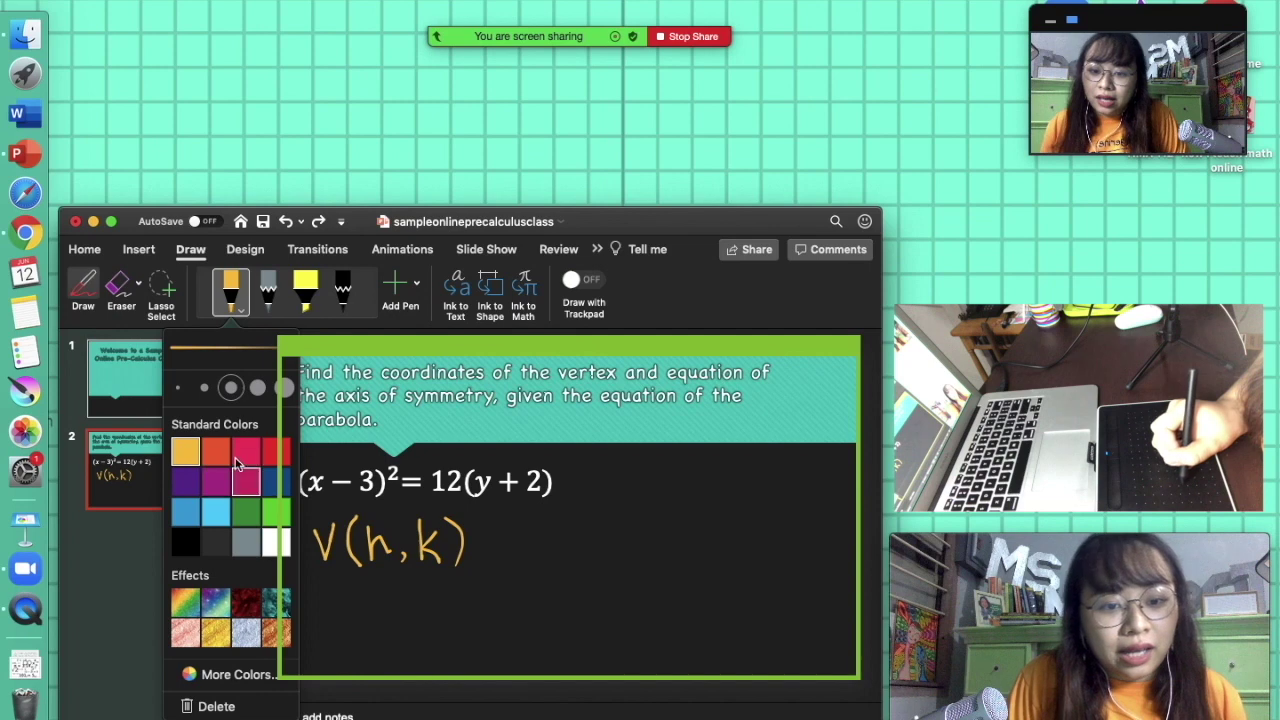
{"action": "left_click", "coordinate": [240, 312]}
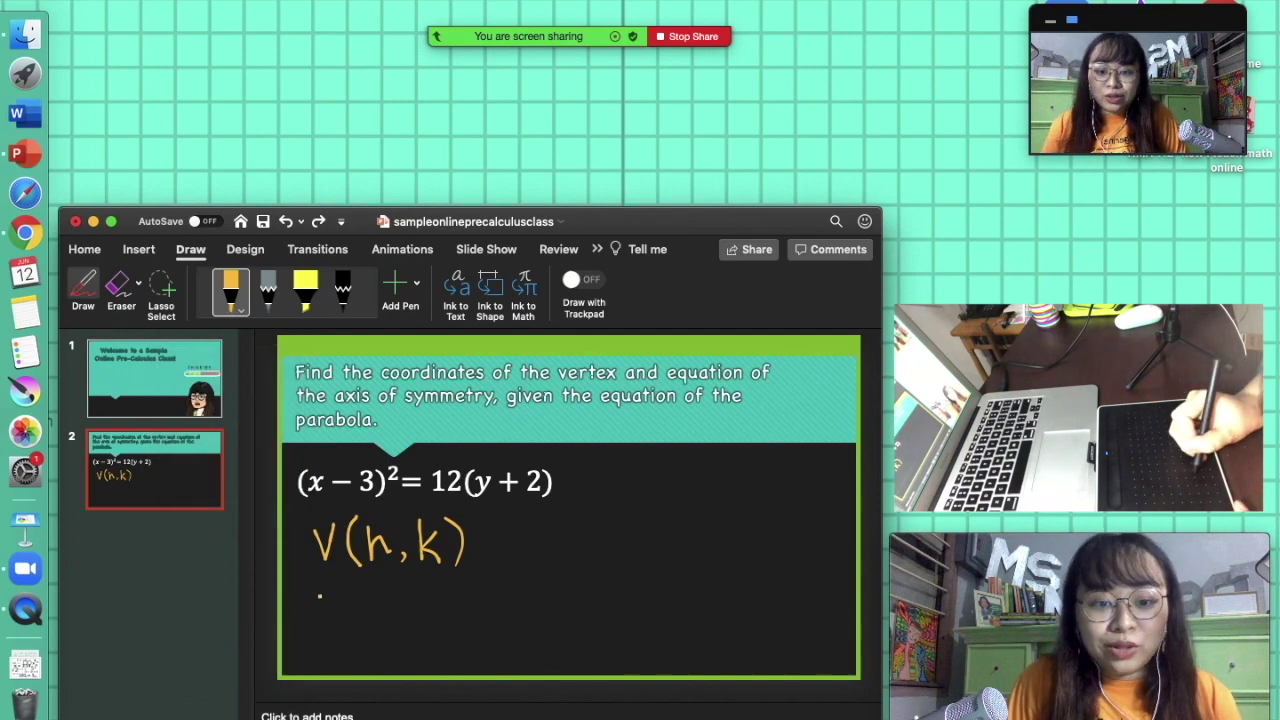
{"action": "mouse_move", "coordinate": [319, 596]}
{"action": "left_mouse_down"}
{"action": "mouse_move", "coordinate": [325, 623]}
{"action": "mouse_move", "coordinate": [344, 594]}
{"action": "mouse_move", "coordinate": [370, 644]}
{"action": "left_mouse_up"}
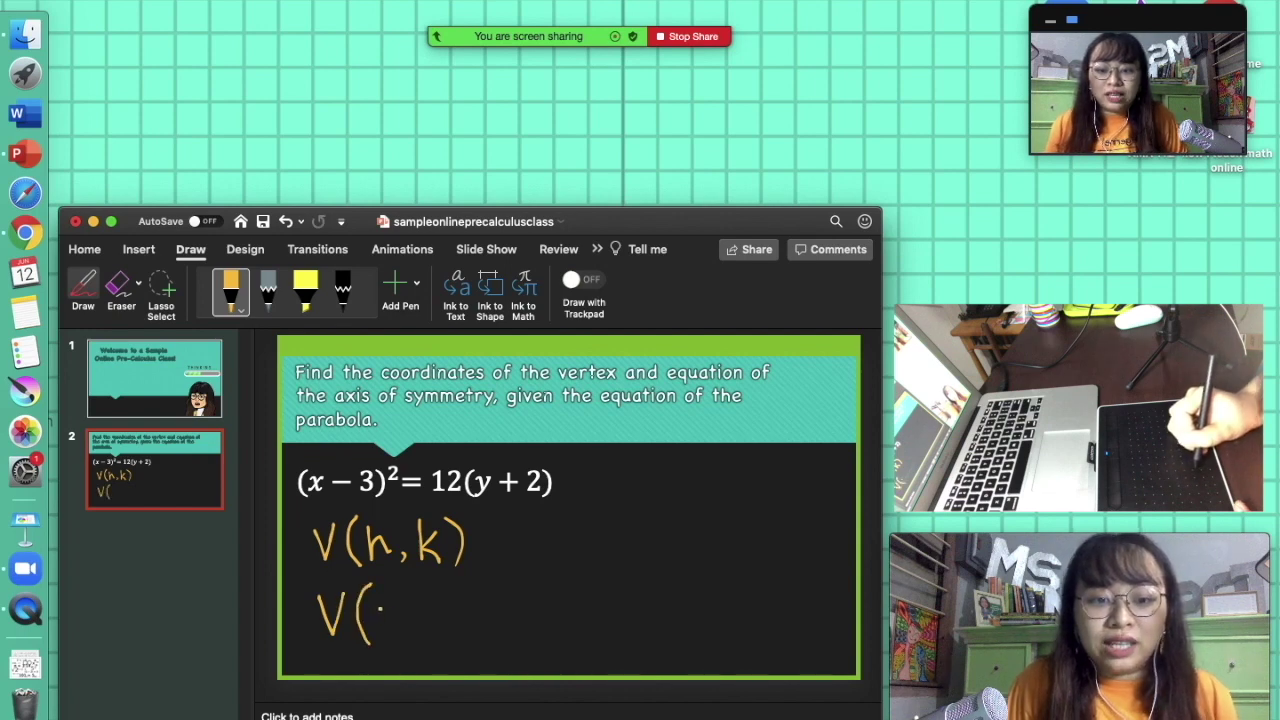
{"action": "mouse_move", "coordinate": [378, 605]}
{"action": "left_mouse_down"}
{"action": "mouse_move", "coordinate": [391, 612]}
{"action": "mouse_move", "coordinate": [376, 628]}
{"action": "left_mouse_up"}
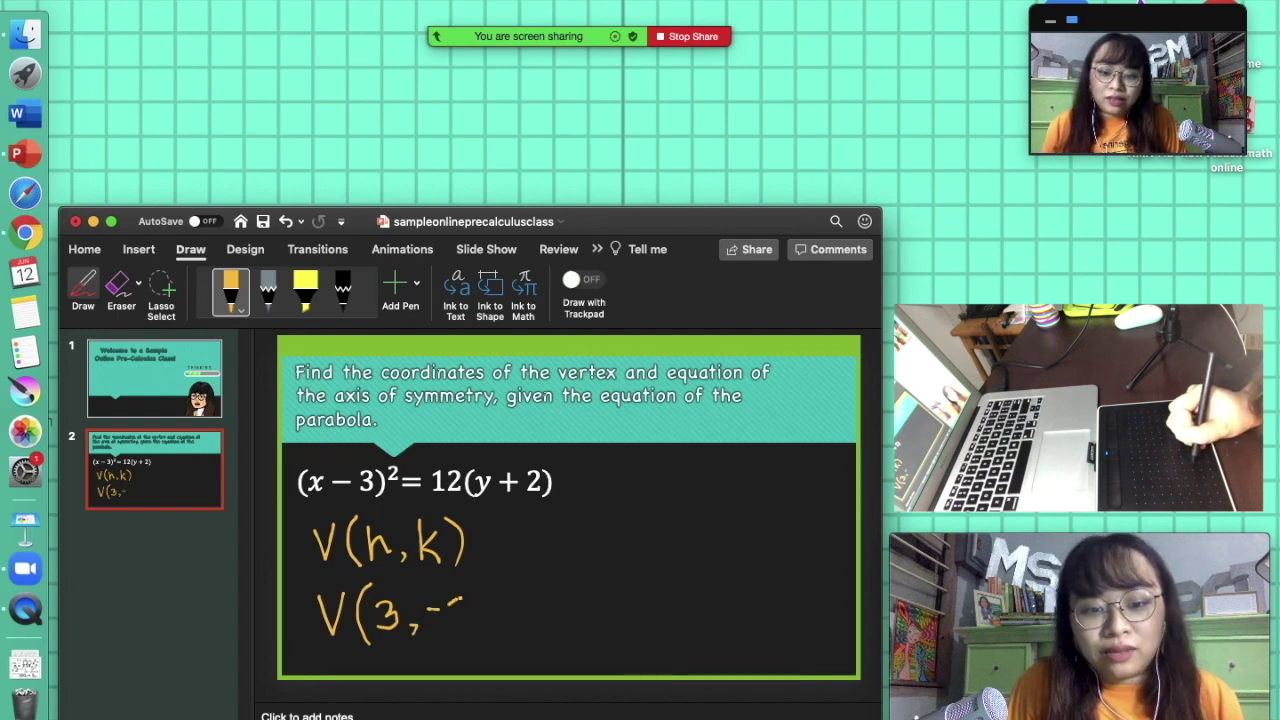
{"action": "mouse_move", "coordinate": [460, 598]}
{"action": "left_mouse_down"}
{"action": "mouse_move", "coordinate": [452, 632]}
{"action": "mouse_move", "coordinate": [476, 632]}
{"action": "mouse_move", "coordinate": [496, 596]}
{"action": "mouse_move", "coordinate": [490, 645]}
{"action": "left_mouse_up"}
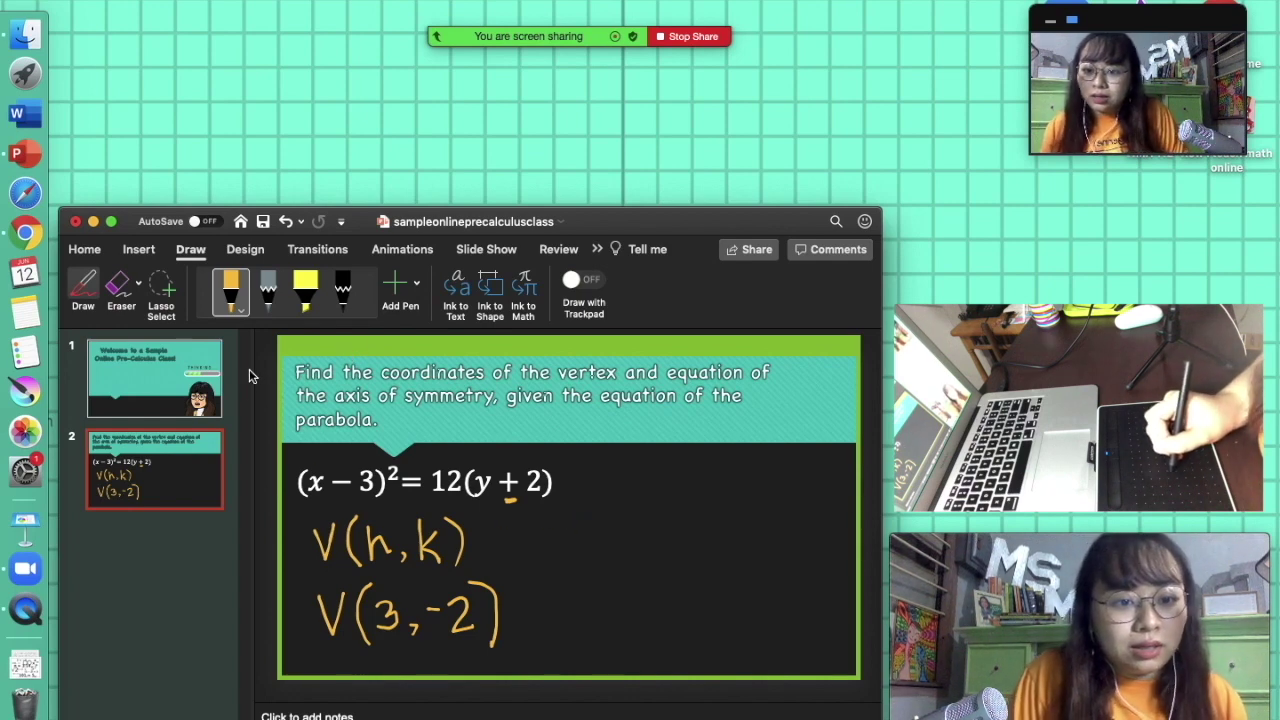
Step: Switch the pen to the rainbow ink effect and draw a box around V(3, -2)
{"action": "left_click", "coordinate": [240, 311]}
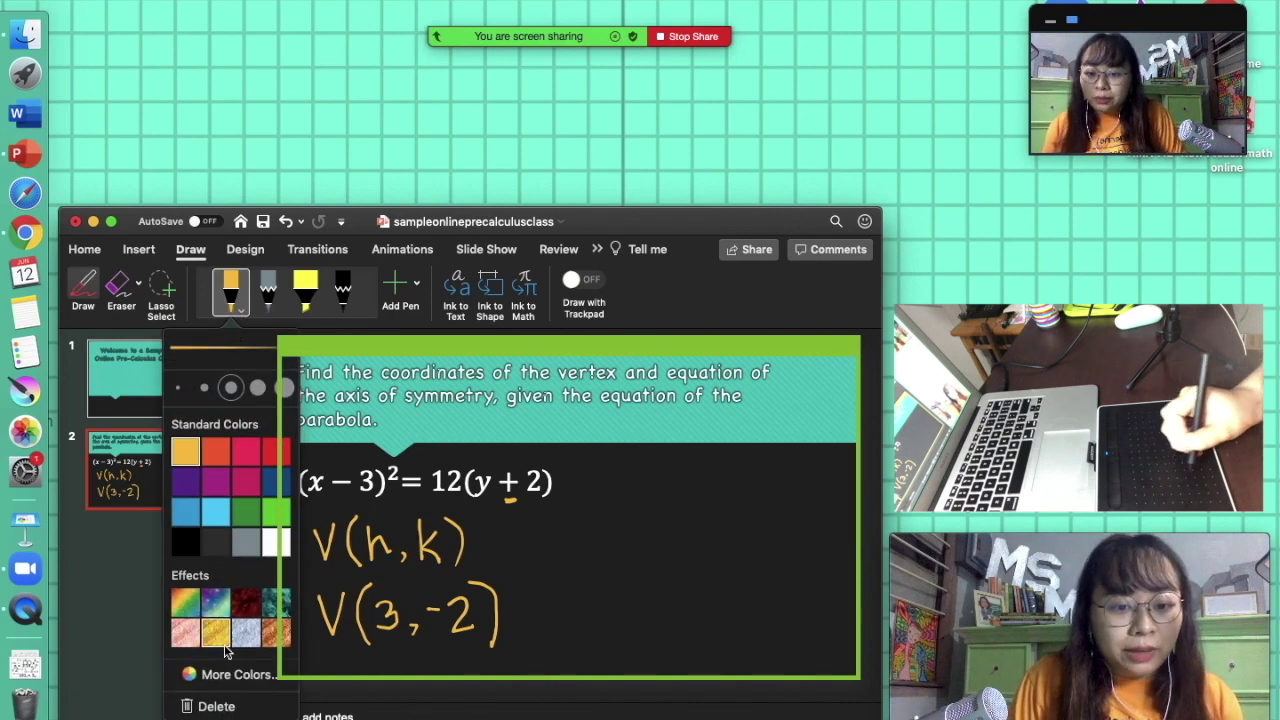
{"action": "left_click", "coordinate": [187, 603]}
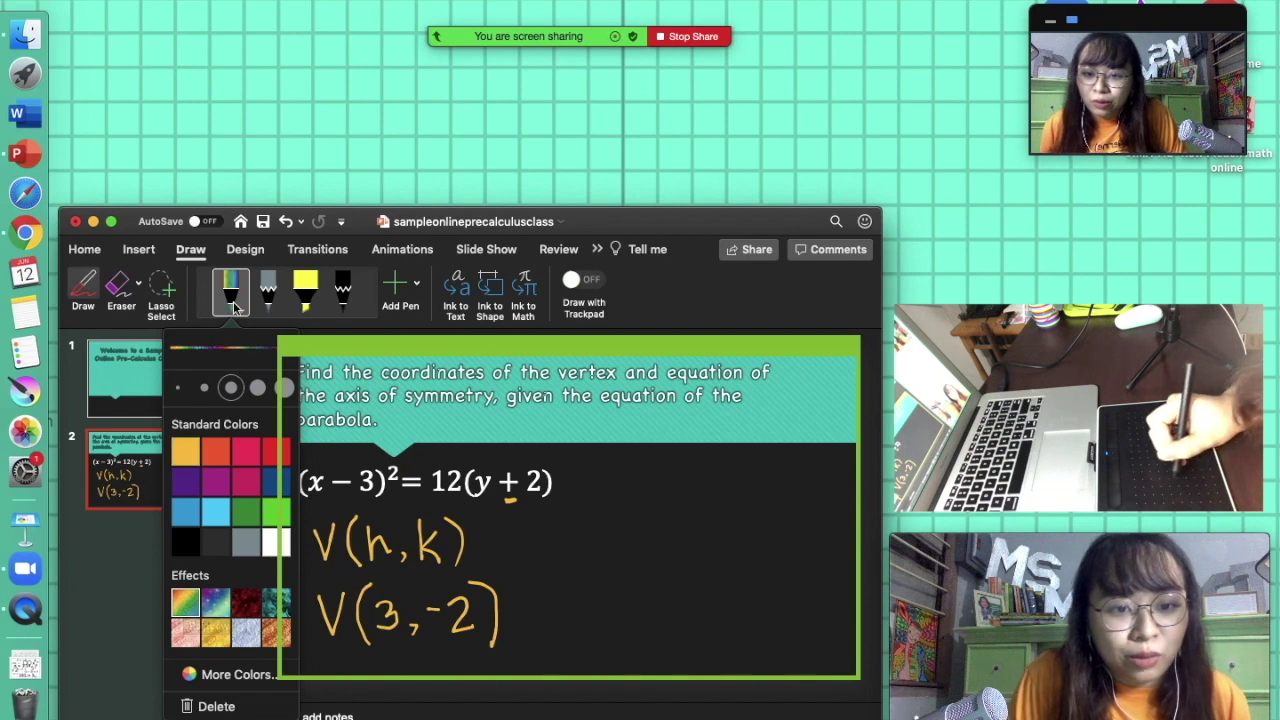
{"action": "left_click", "coordinate": [331, 600]}
{"action": "left_click_drag", "start_coordinate": [299, 588], "coordinate": [305, 656]}
{"action": "mouse_move", "coordinate": [345, 582]}
{"action": "left_mouse_down"}
{"action": "mouse_move", "coordinate": [524, 561]}
{"action": "mouse_move", "coordinate": [529, 662]}
{"action": "left_mouse_up"}
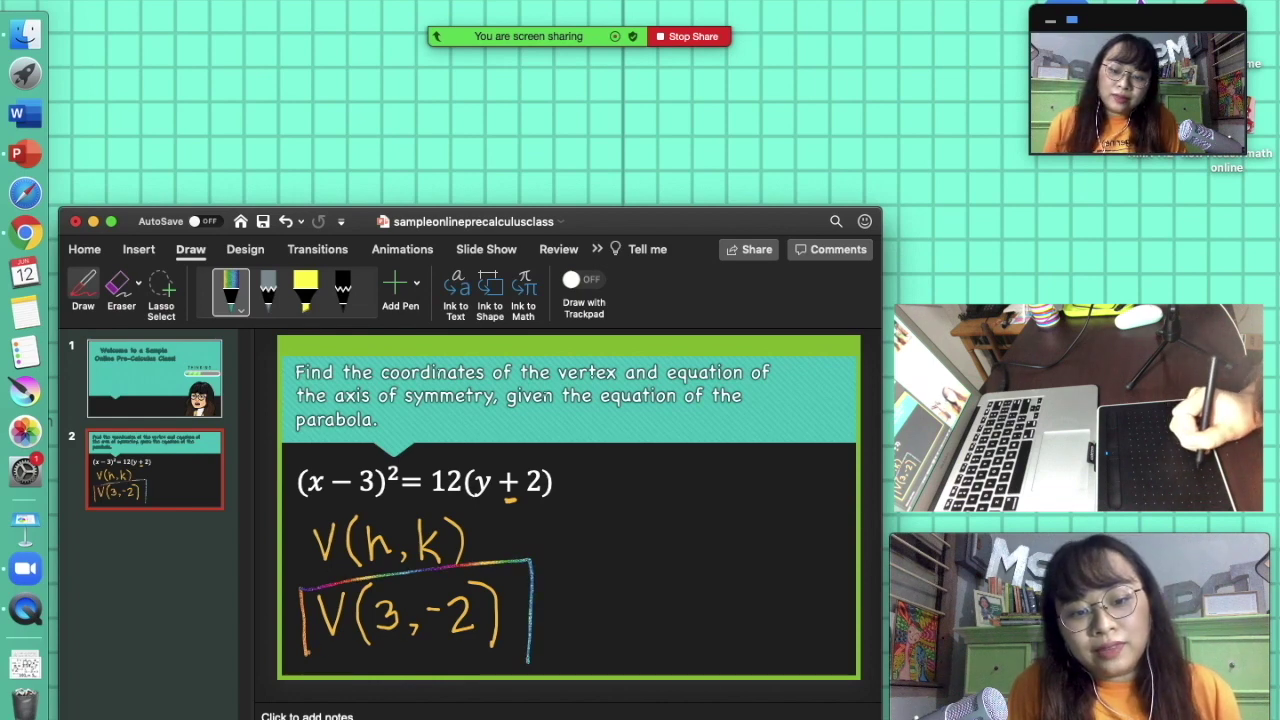
{"action": "left_click_drag", "start_coordinate": [305, 652], "coordinate": [506, 660]}
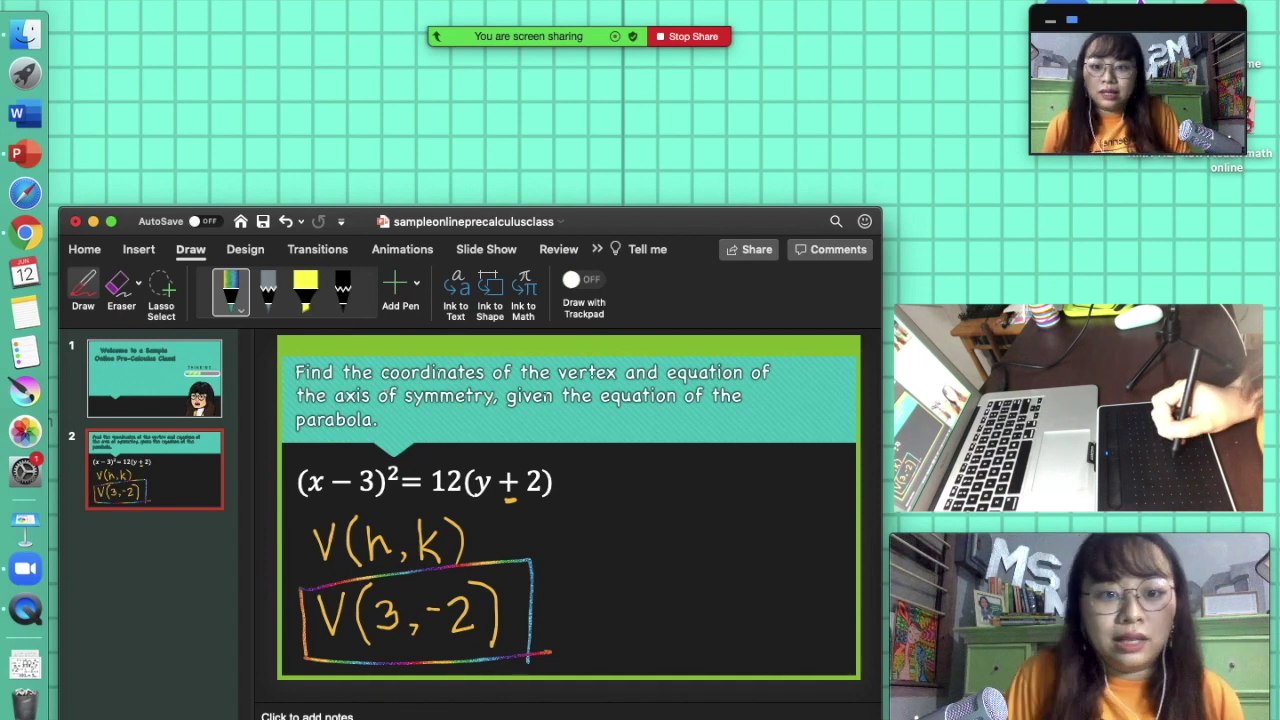
Step: Set the pen colour to light blue and handwrite AOS beside V(h, k), below the equation
{"action": "left_click", "coordinate": [238, 314]}
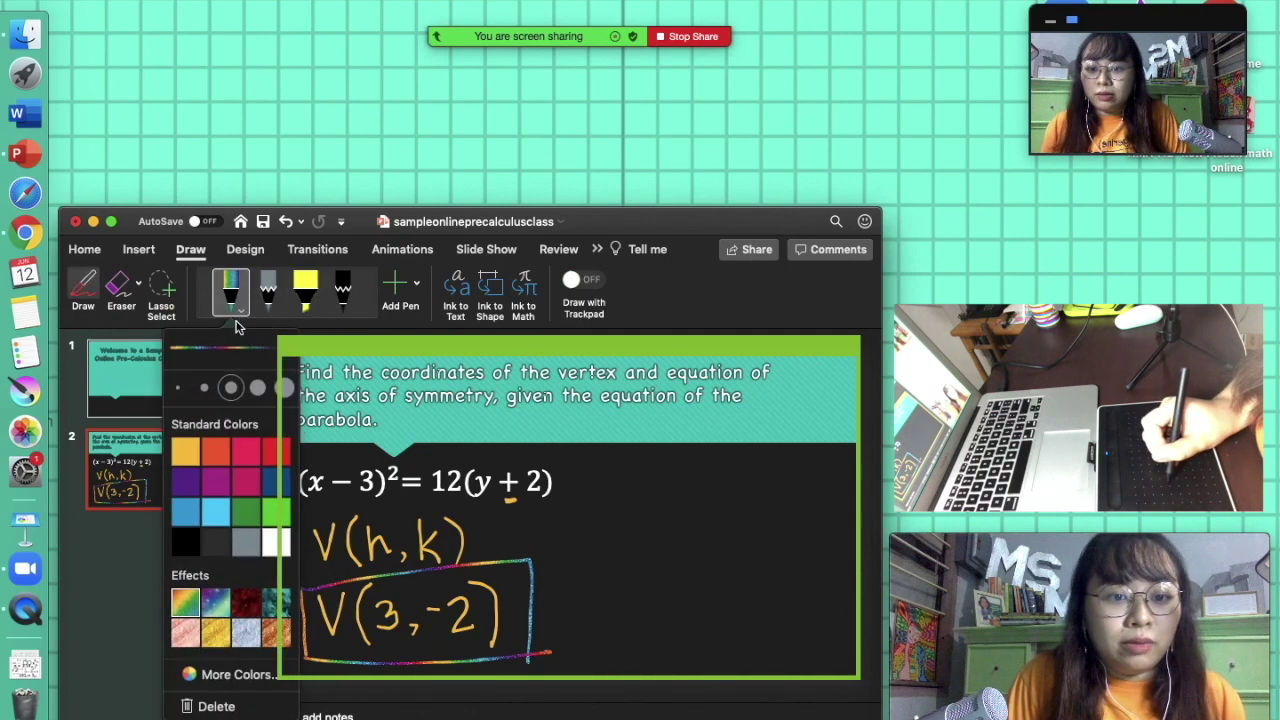
{"action": "left_click", "coordinate": [213, 516]}
{"action": "left_click", "coordinate": [247, 316]}
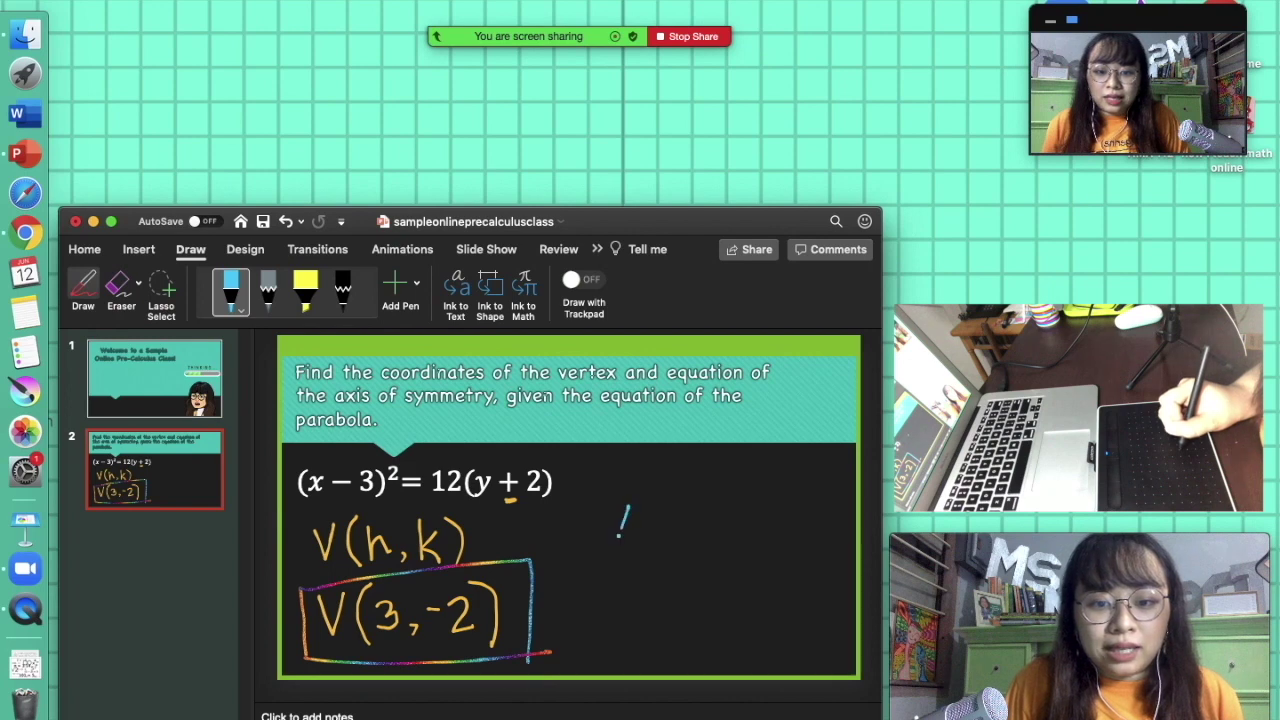
{"action": "left_click_drag", "start_coordinate": [629, 506], "coordinate": [642, 534]}
{"action": "left_click_drag", "start_coordinate": [622, 523], "coordinate": [658, 516]}
{"action": "left_click_drag", "start_coordinate": [697, 500], "coordinate": [682, 537]}
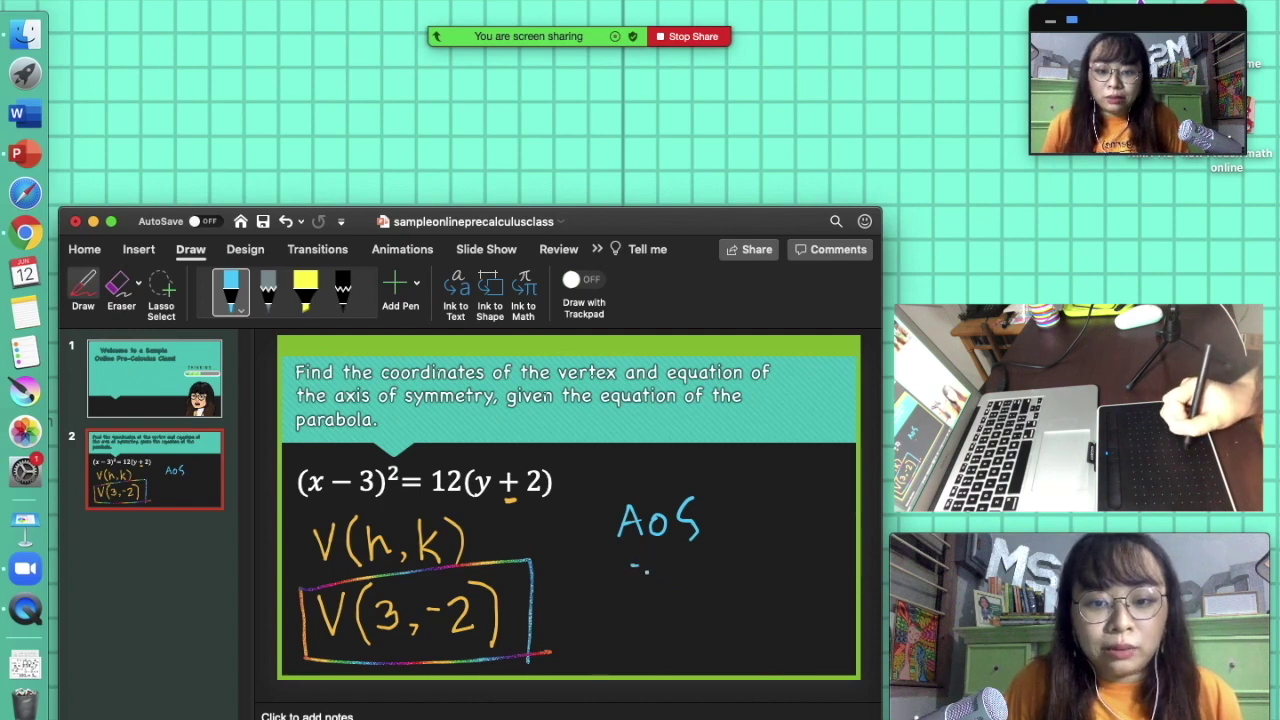
Step: Handwrite x = h and x = 3 in light blue on two lines below AOS
{"action": "left_click_drag", "start_coordinate": [638, 566], "coordinate": [659, 584]}
{"action": "mouse_move", "coordinate": [655, 562]}
{"action": "left_mouse_down"}
{"action": "mouse_move", "coordinate": [646, 582]}
{"action": "mouse_move", "coordinate": [724, 560]}
{"action": "mouse_move", "coordinate": [740, 588]}
{"action": "left_mouse_up"}
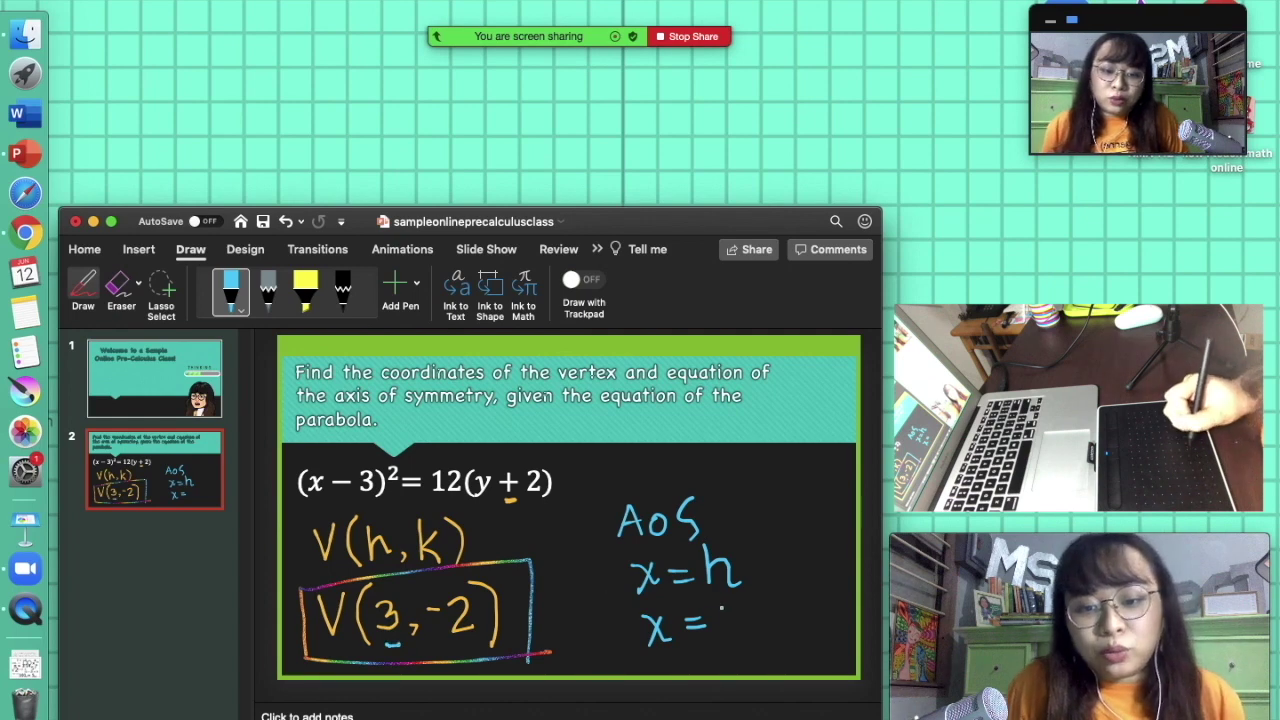
{"action": "left_click_drag", "start_coordinate": [720, 606], "coordinate": [726, 626]}
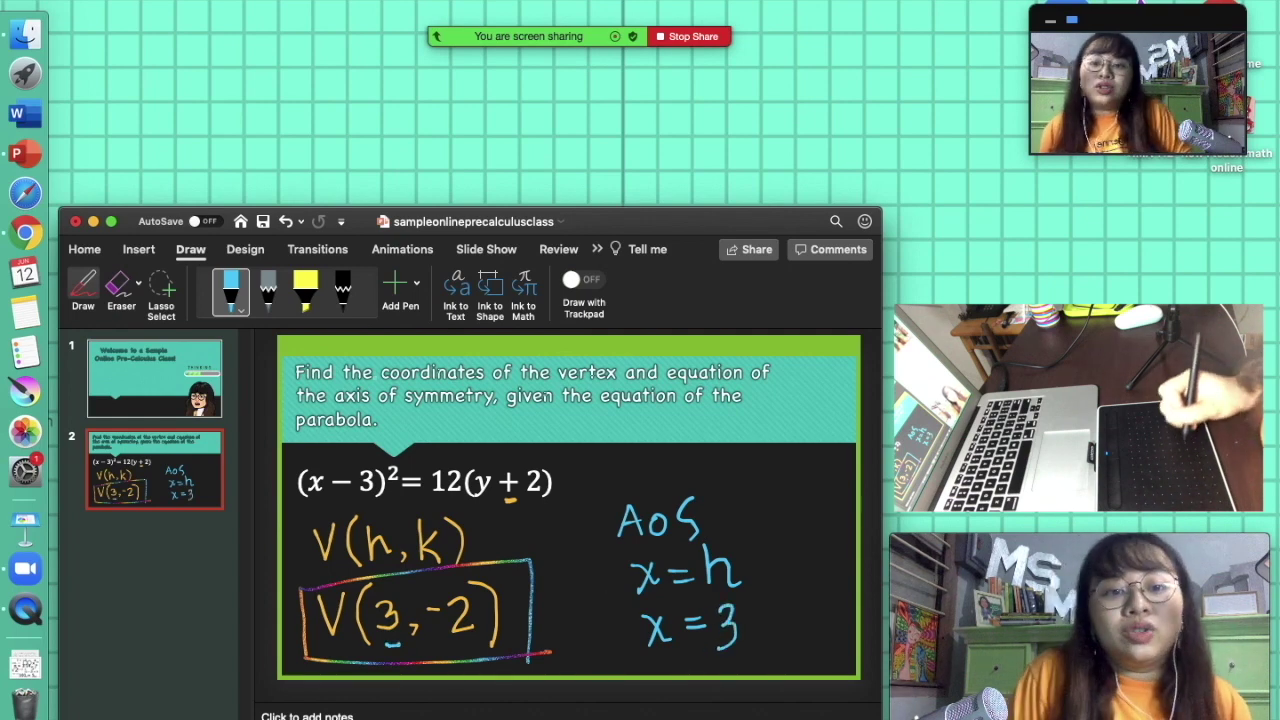
Step: Set the pen to the rainbow ink effect again and draw a box around x = 3
{"action": "left_click", "coordinate": [241, 308]}
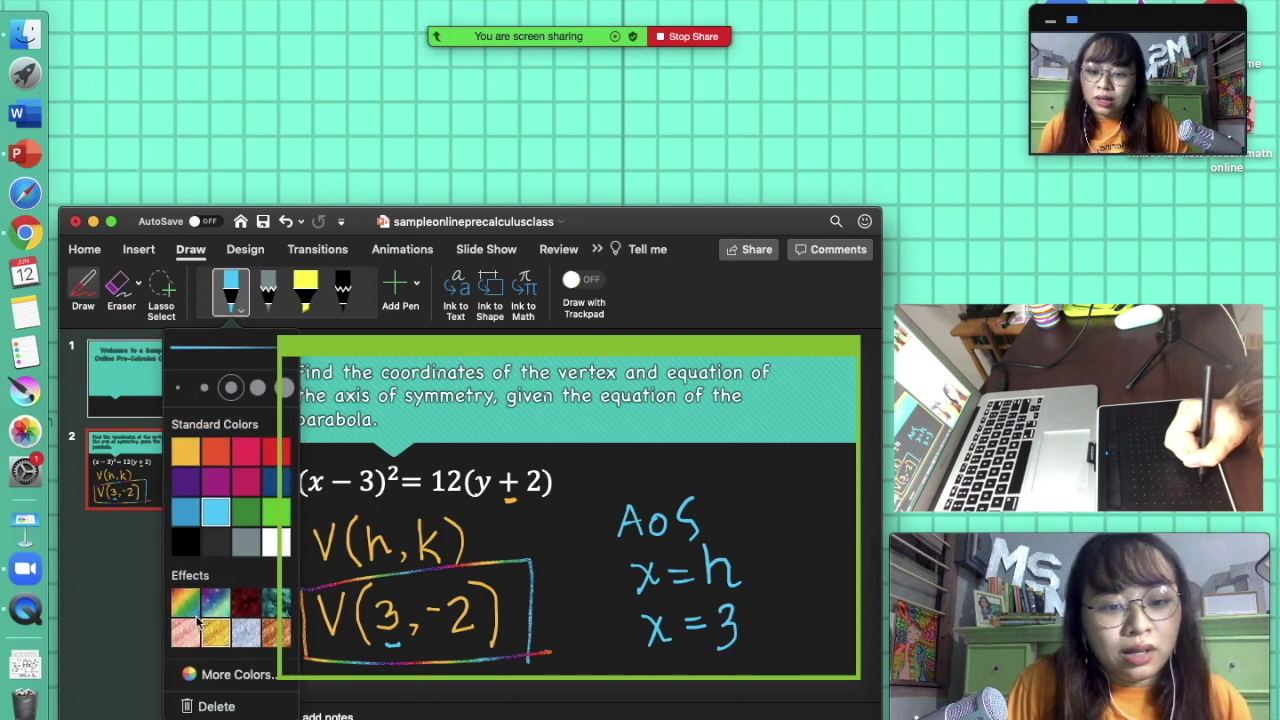
{"action": "left_click", "coordinate": [192, 610]}
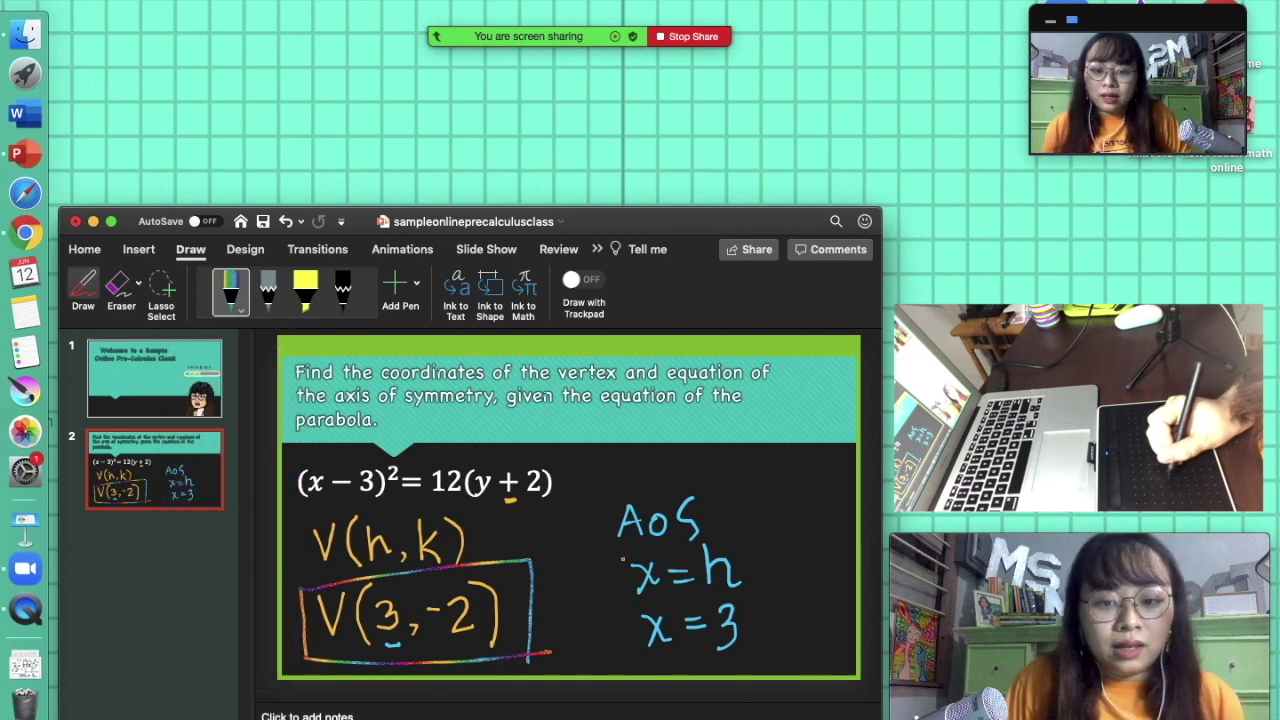
{"action": "left_click_drag", "start_coordinate": [628, 612], "coordinate": [632, 658]}
{"action": "mouse_move", "coordinate": [622, 607]}
{"action": "left_mouse_down"}
{"action": "mouse_move", "coordinate": [694, 602]}
{"action": "mouse_move", "coordinate": [761, 652]}
{"action": "left_mouse_up"}
{"action": "left_click_drag", "start_coordinate": [628, 662], "coordinate": [768, 645]}
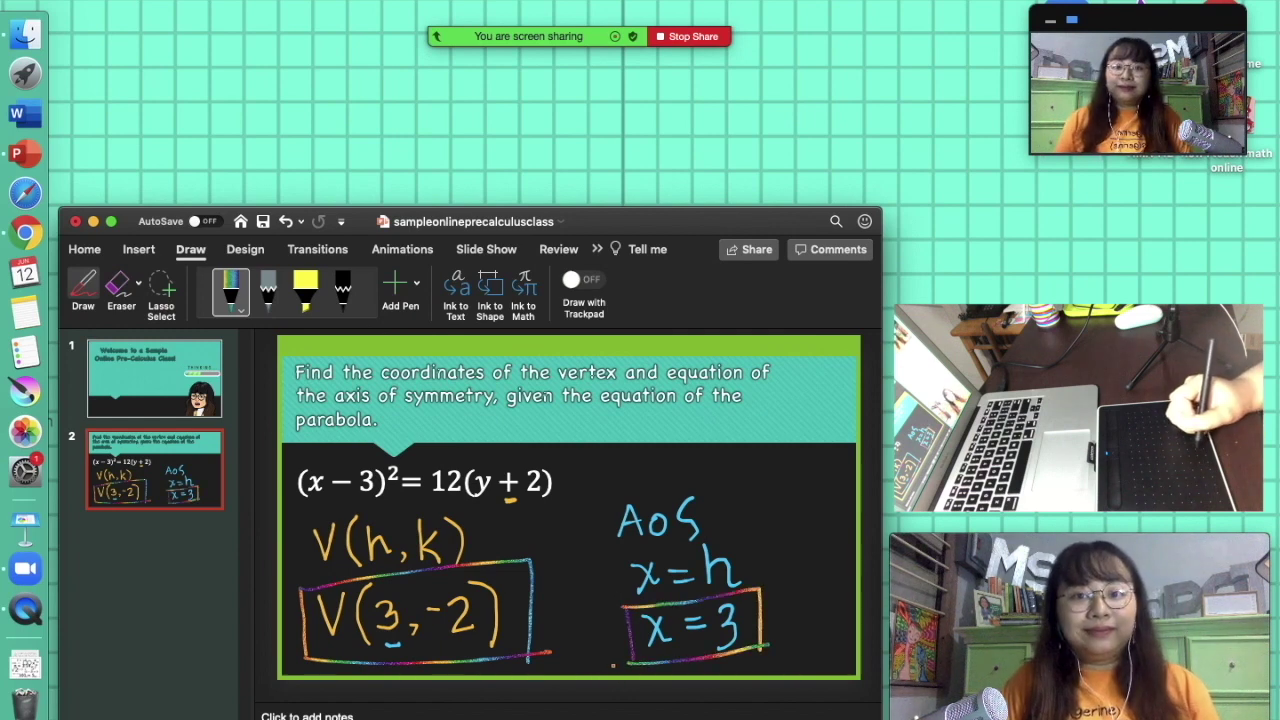
Step: Erase all the handwritten ink from the slide, leaving only the printed problem and equation
{"action": "left_click", "coordinate": [118, 285]}
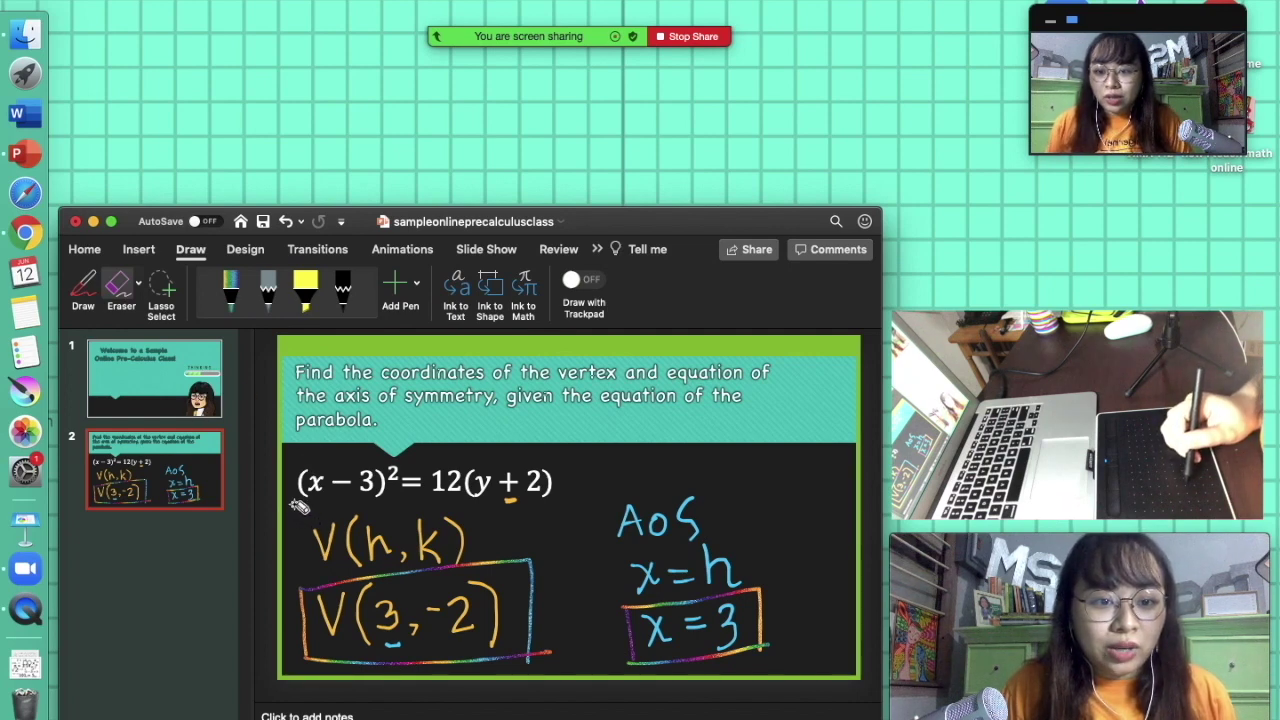
{"action": "mouse_move", "coordinate": [306, 529]}
{"action": "left_mouse_down"}
{"action": "mouse_move", "coordinate": [400, 646]}
{"action": "mouse_move", "coordinate": [341, 667]}
{"action": "mouse_move", "coordinate": [331, 534]}
{"action": "mouse_move", "coordinate": [380, 609]}
{"action": "mouse_move", "coordinate": [740, 674]}
{"action": "left_mouse_up"}
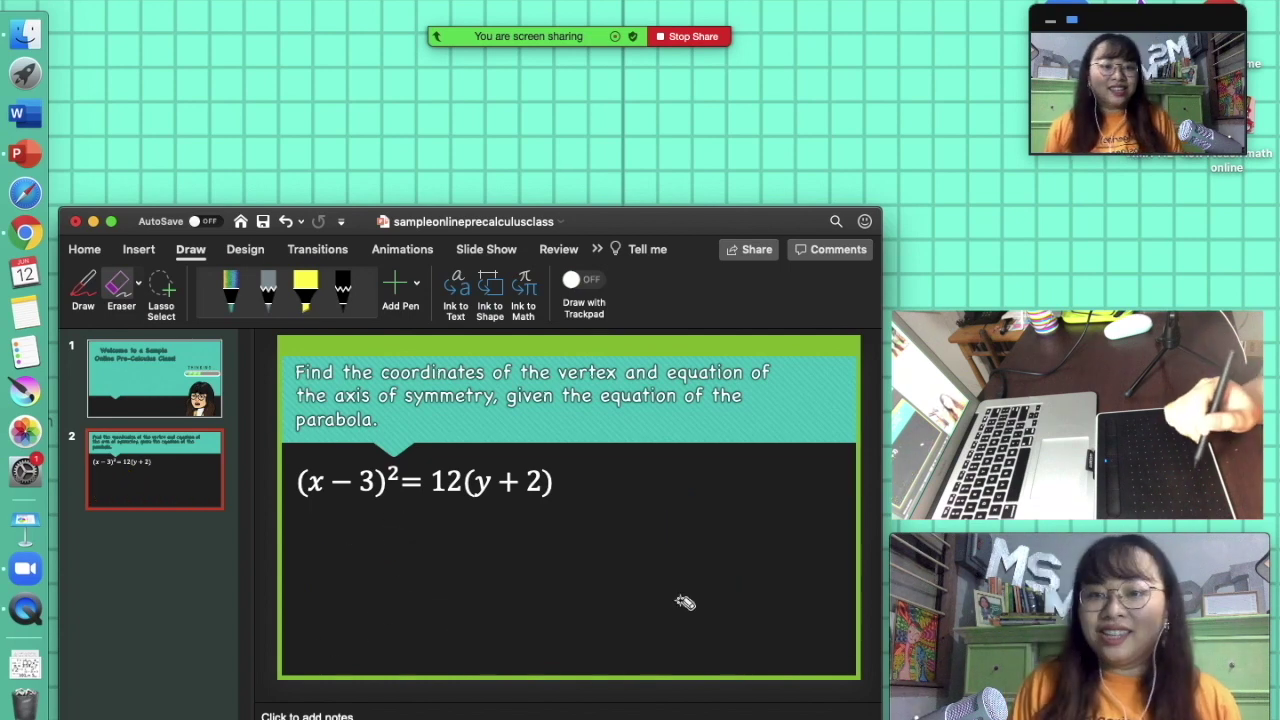